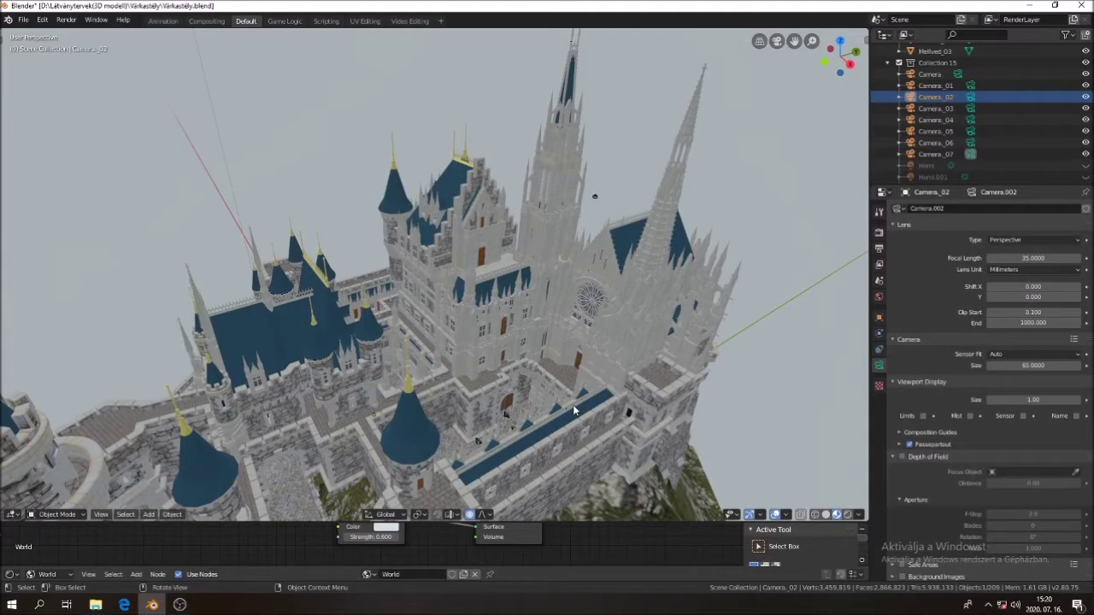
Start Walk Navigation from the View menu and walk down to the courtyard floor facing the cobbled archway
{"action": "left_click", "coordinate": [101, 515]}
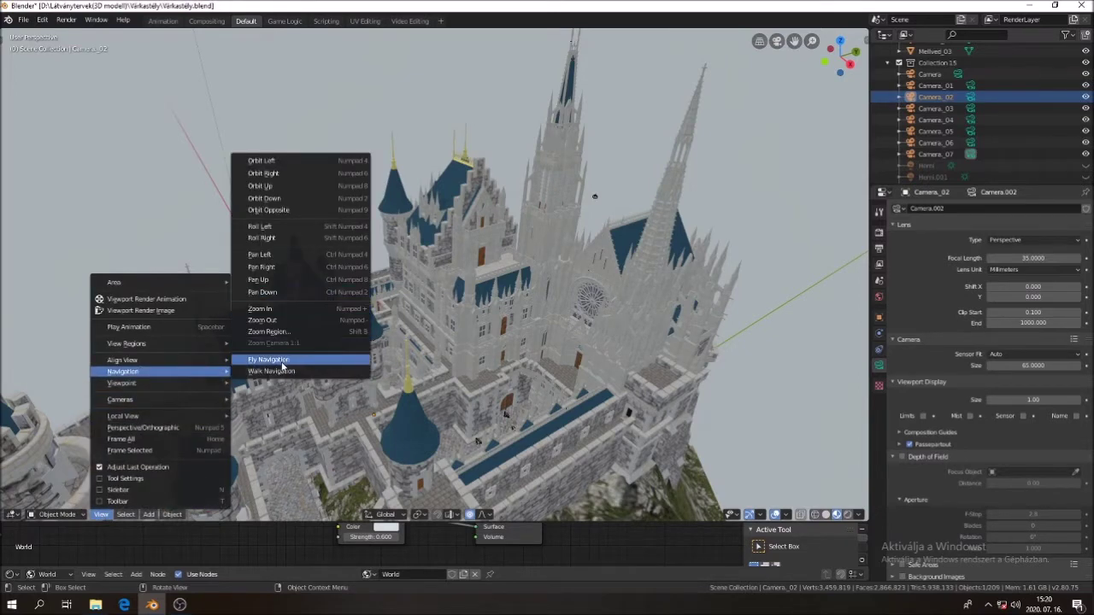
{"action": "left_click", "coordinate": [282, 360]}
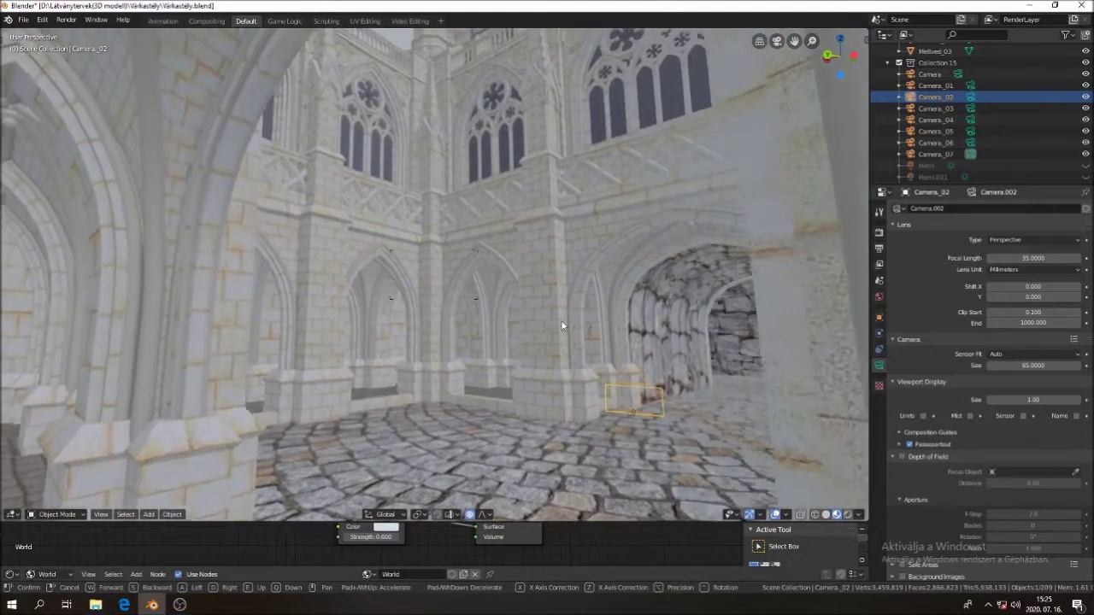
{"action": "key", "text": "s"}
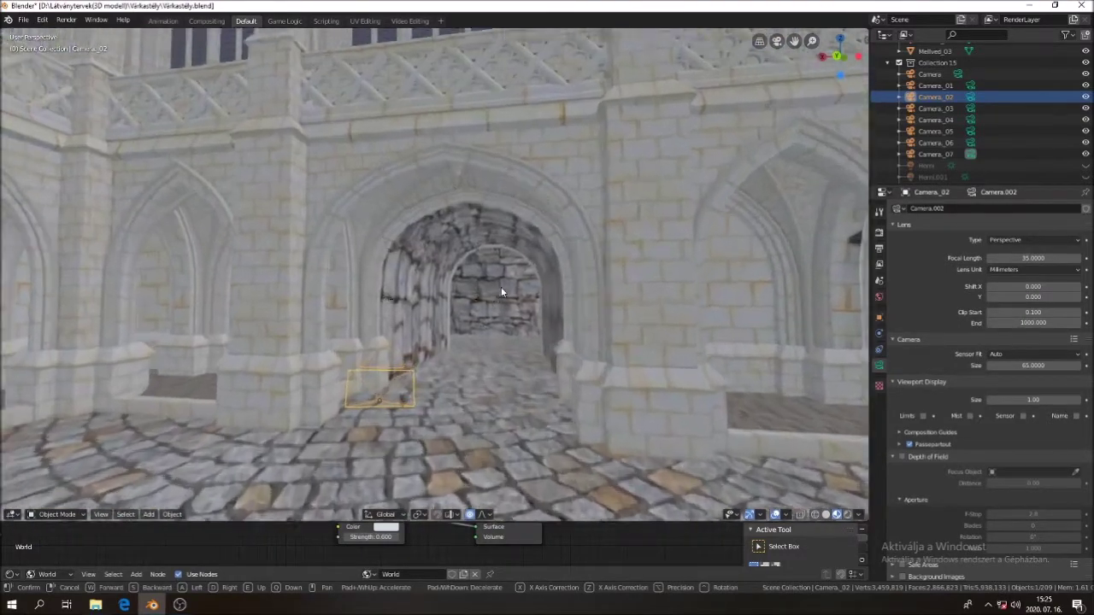
Walk through the stone tunnel and inner arch across the courtyard up to the red-arched doorway
{"action": "key", "text": "w"}
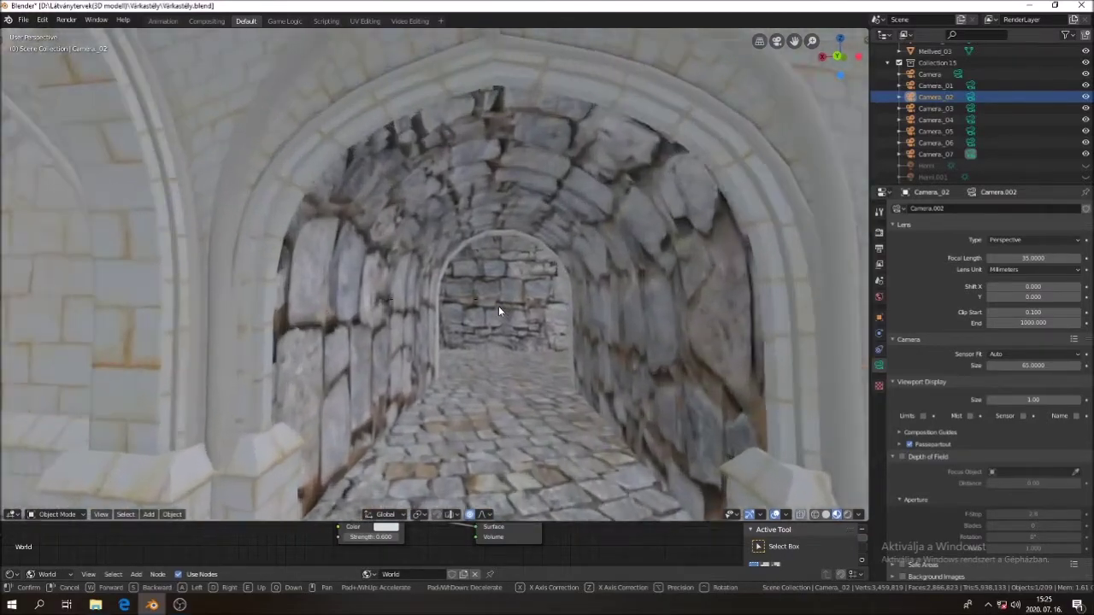
{"action": "key", "text": "w"}
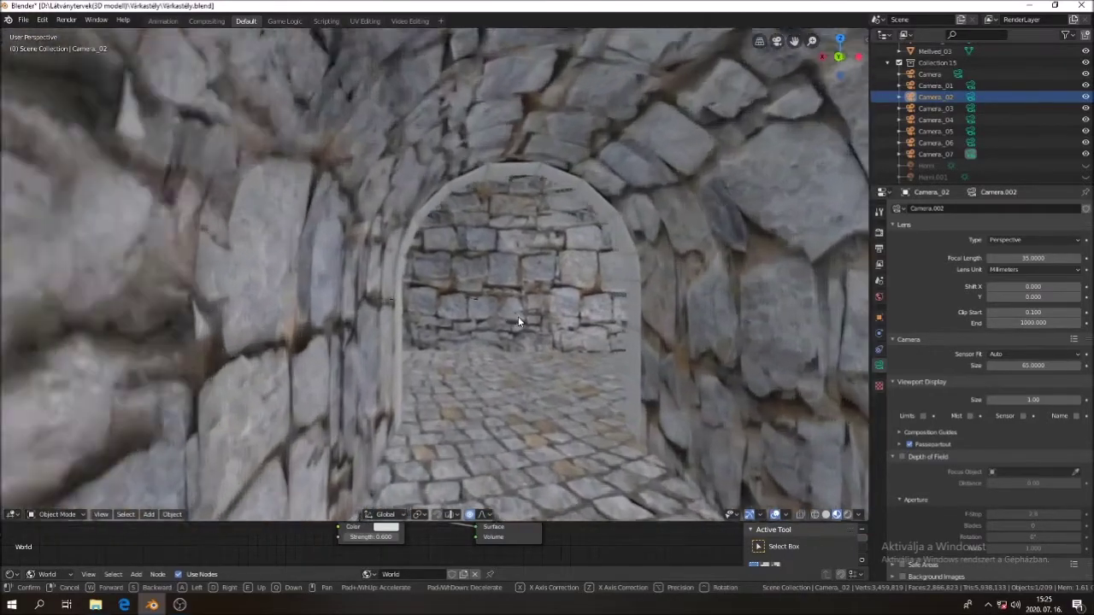
{"action": "key", "text": "w"}
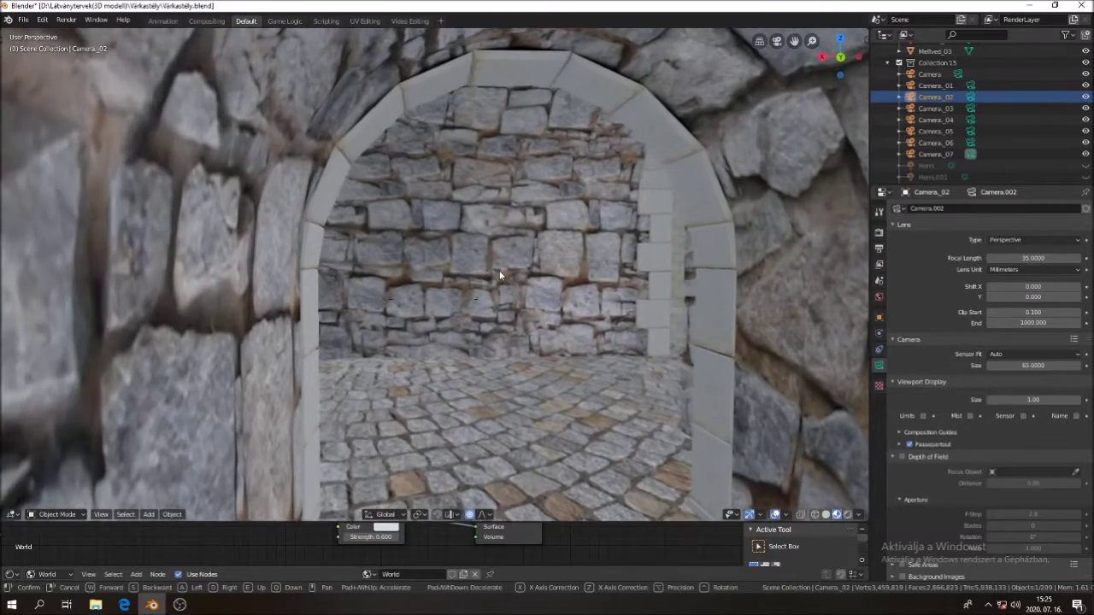
{"action": "key", "text": "w"}
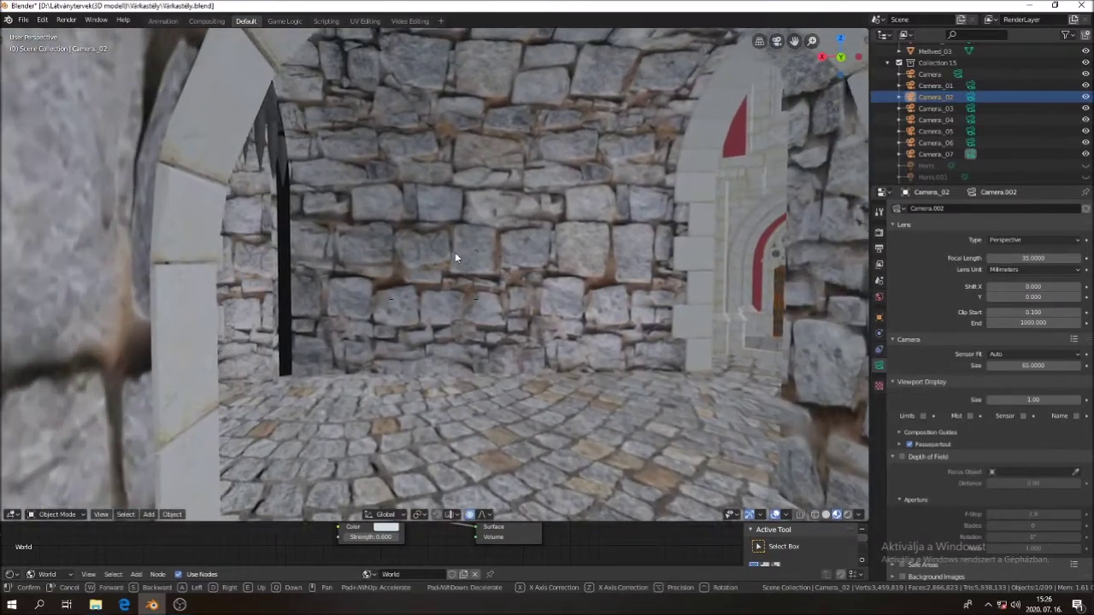
{"action": "key", "text": "w"}
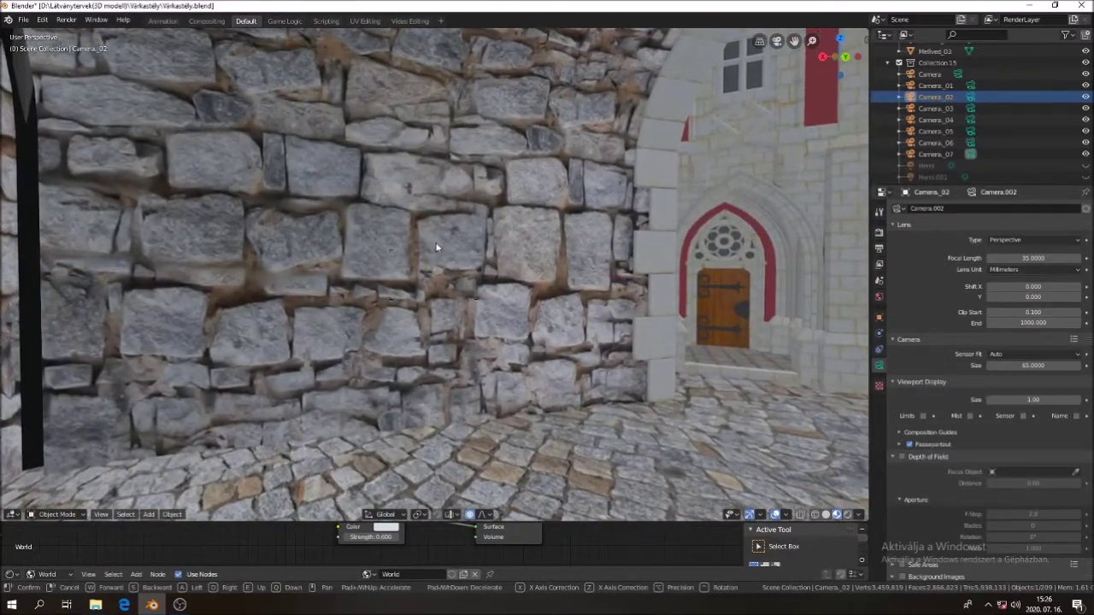
{"action": "key", "text": "w"}
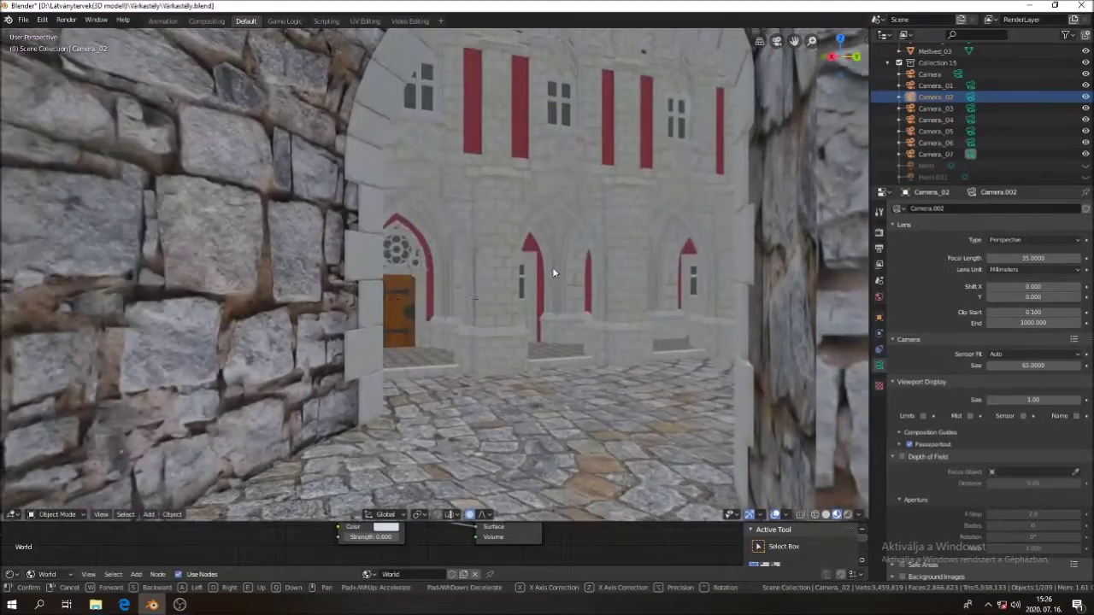
{"action": "key", "text": "w"}
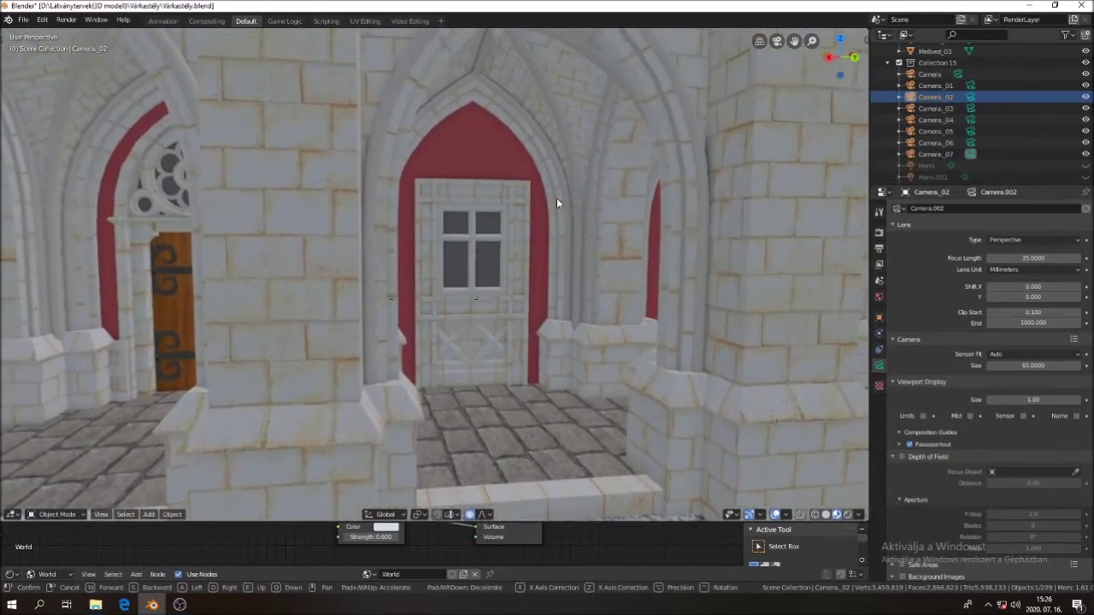
Walk past the red-arched and windowed doors down the arcade corridor and through the arch
{"action": "key", "text": "w"}
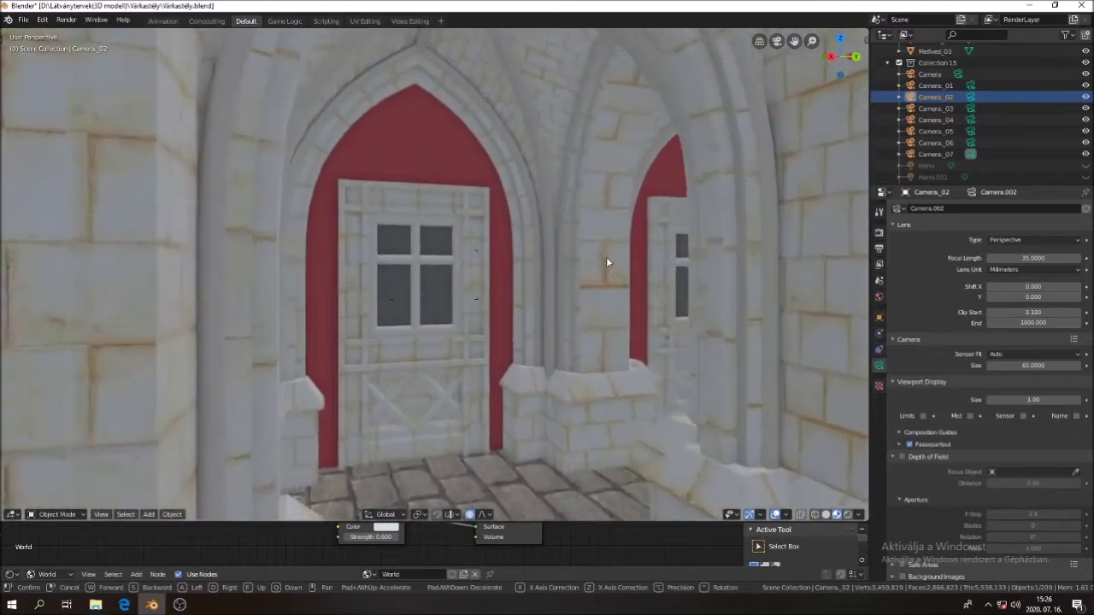
{"action": "key", "text": "d"}
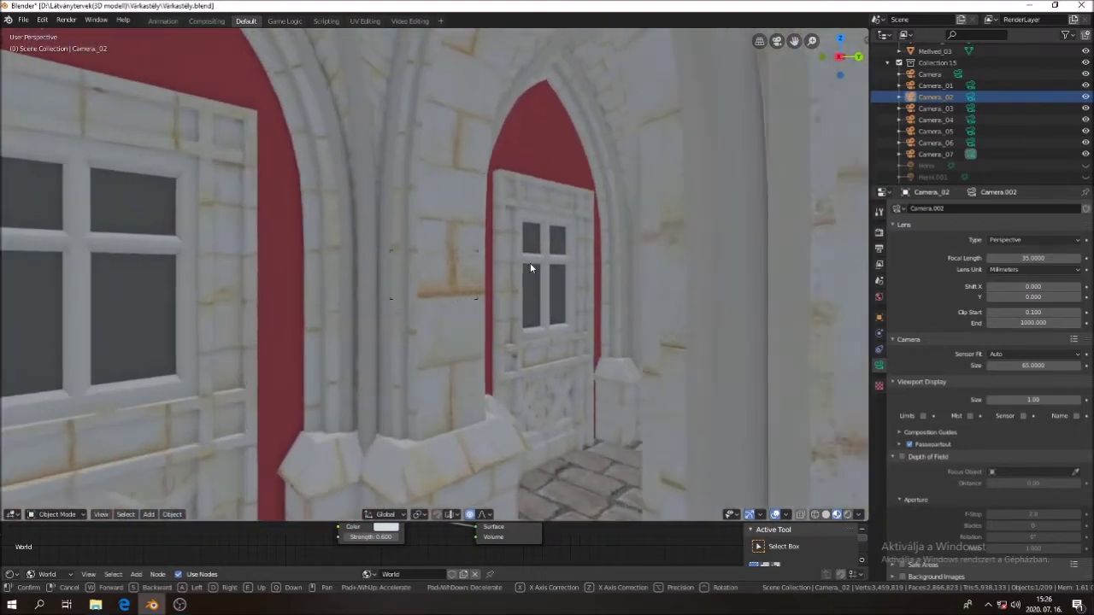
{"action": "key", "text": "w"}
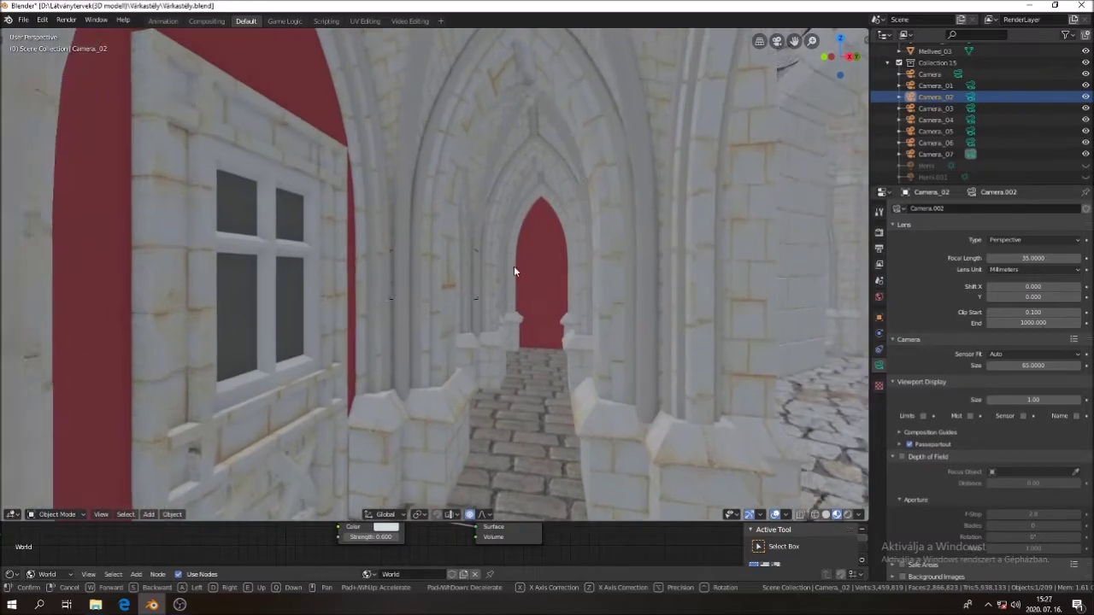
{"action": "key", "text": "w"}
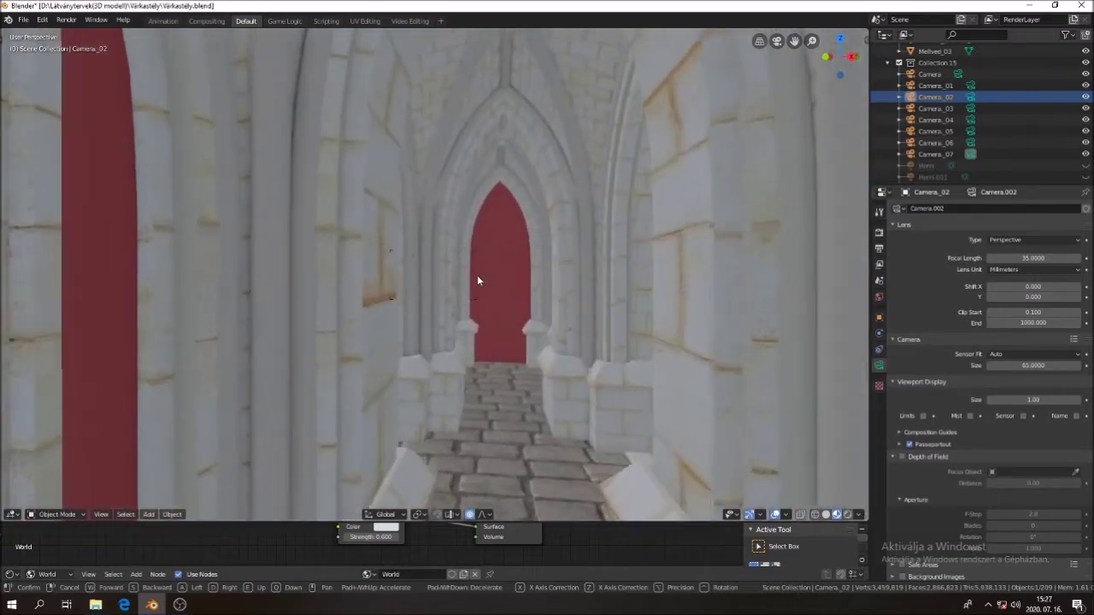
{"action": "key", "text": "w"}
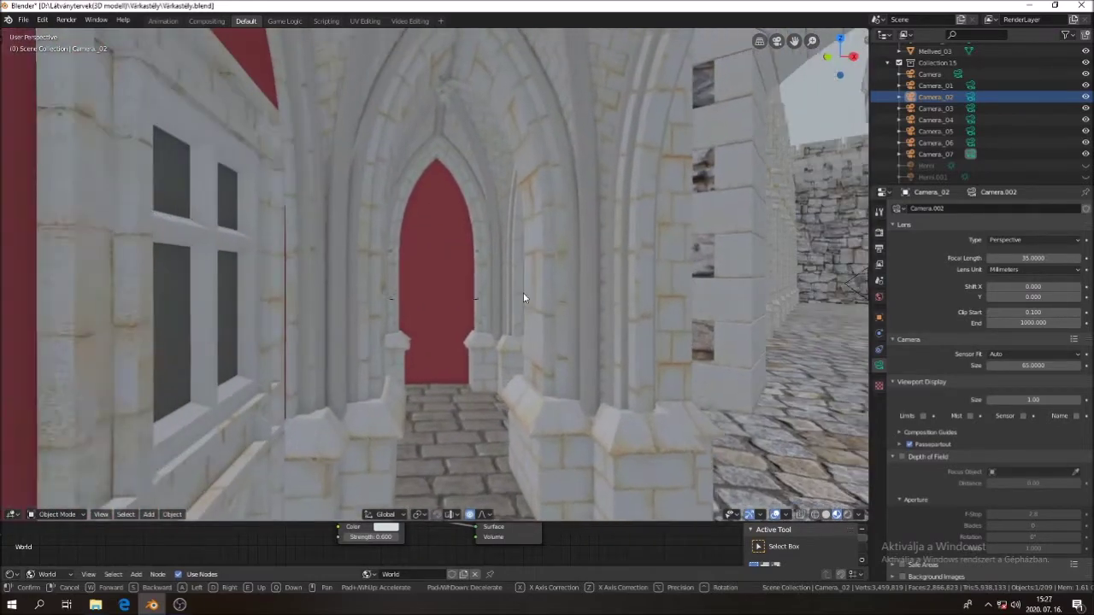
{"action": "key", "text": "w"}
{"action": "key", "text": "w"}
{"action": "key", "text": "w"}
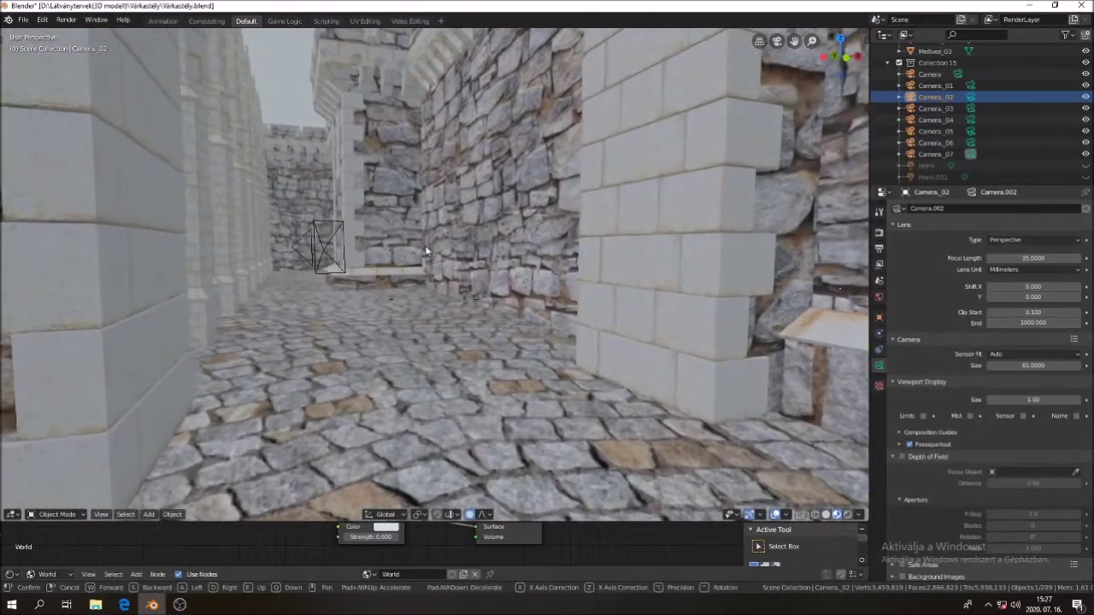
Advance along the cobbled passage beside the stone wall, then step back to view the spired facade and blue-roofed tower
{"action": "key", "text": "w"}
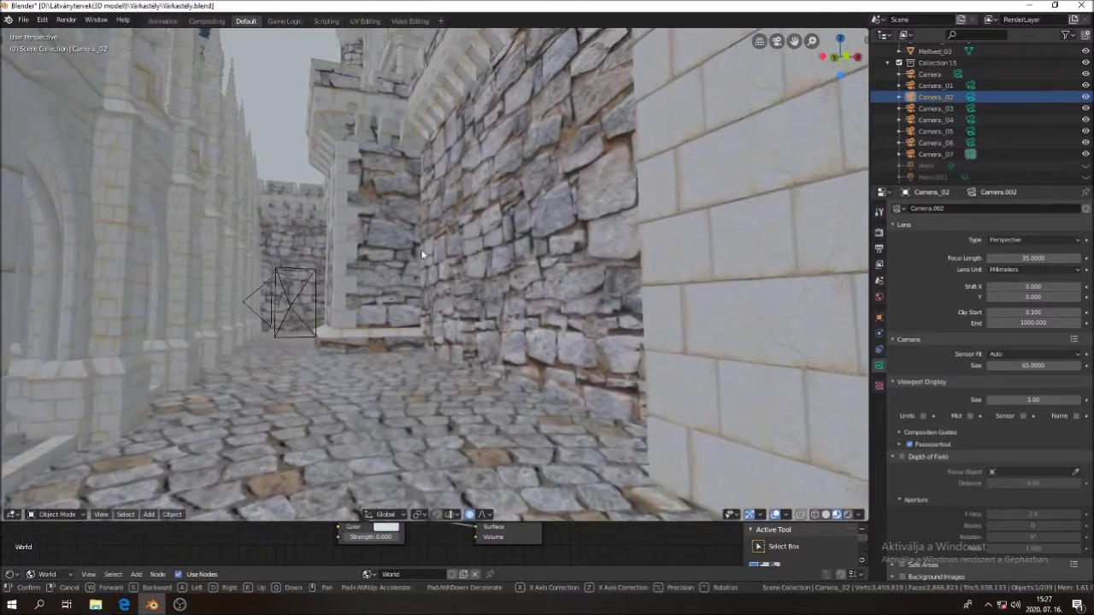
{"action": "key", "text": "w"}
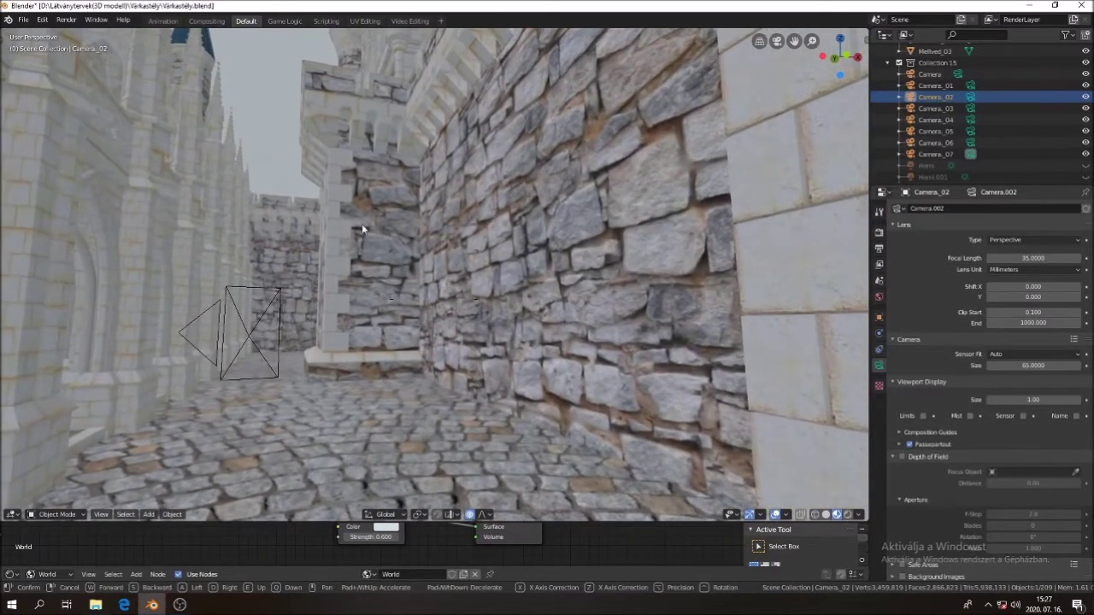
{"action": "key", "text": "s"}
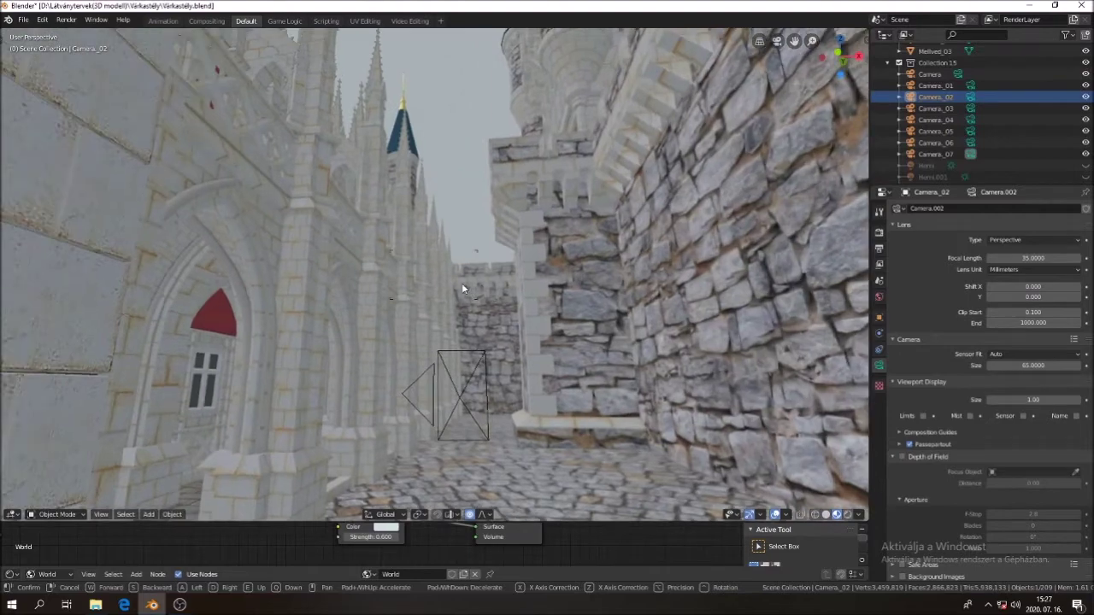
{"action": "key", "text": "w"}
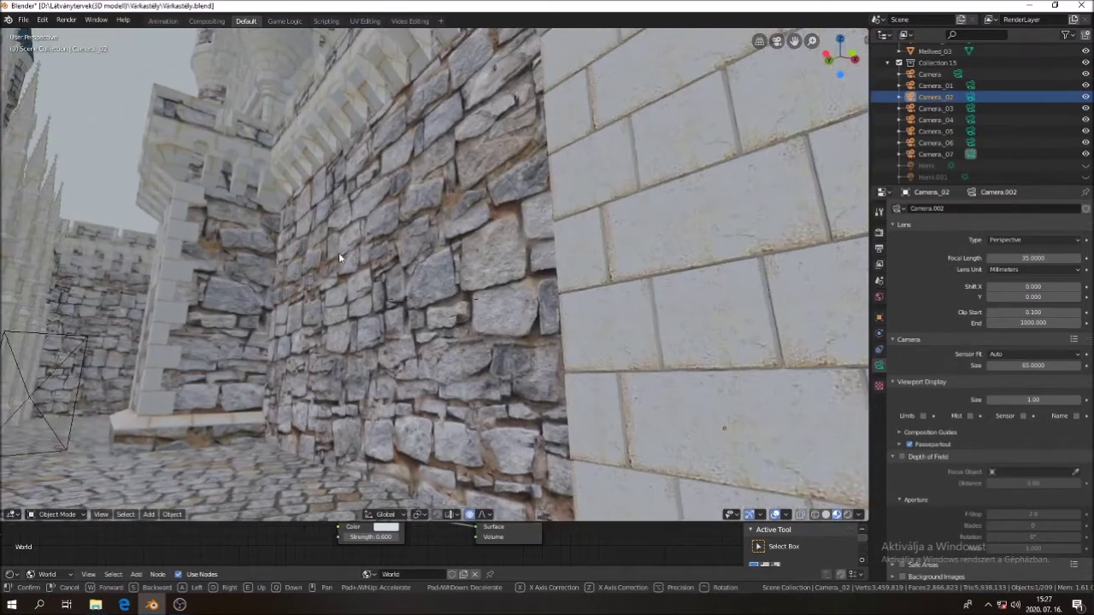
{"action": "key", "text": "a"}
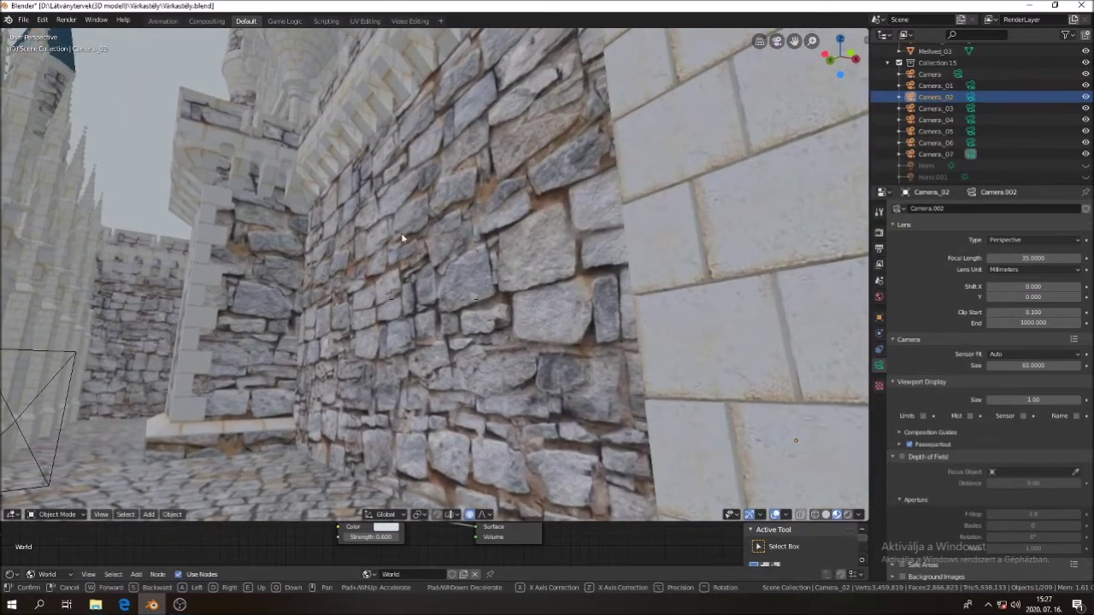
{"action": "key", "text": "s"}
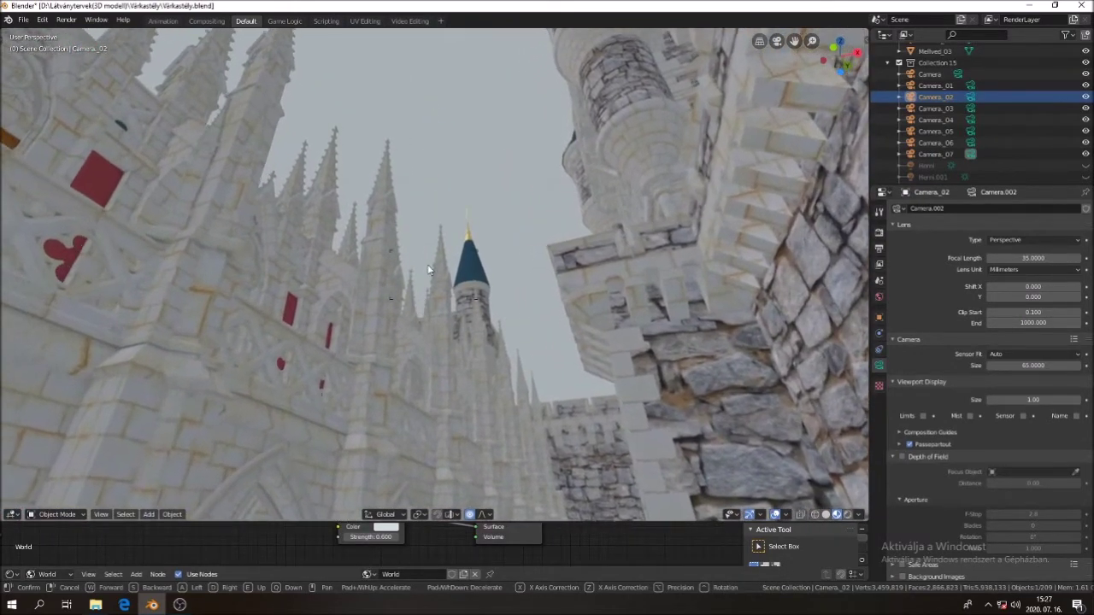
Walk to the castle wall and past the wooden door into the arcaded corridor
{"action": "key", "text": "w"}
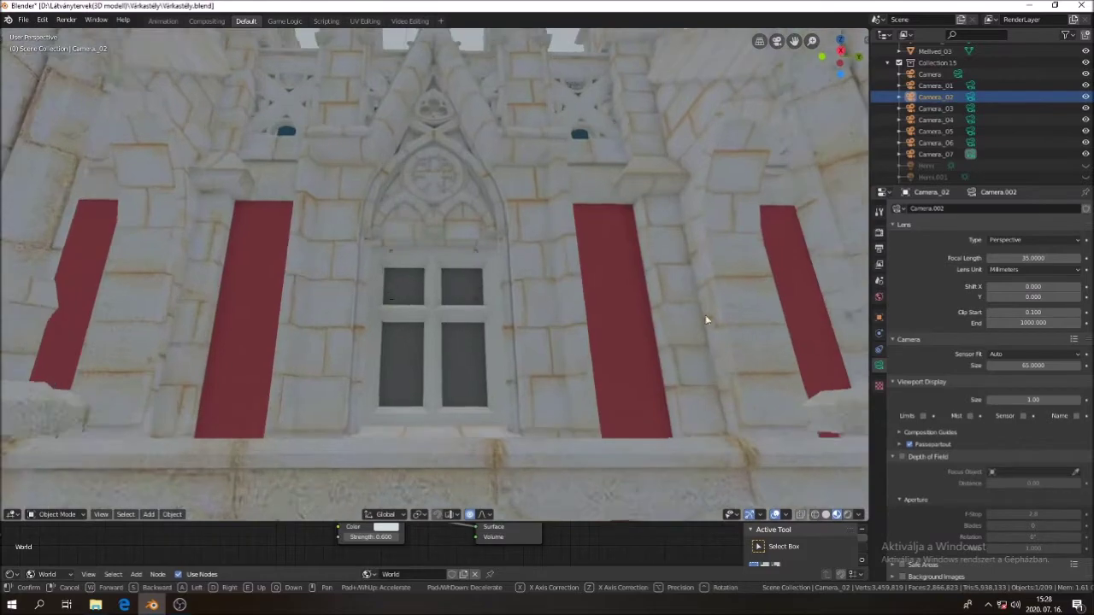
{"action": "key", "text": "w"}
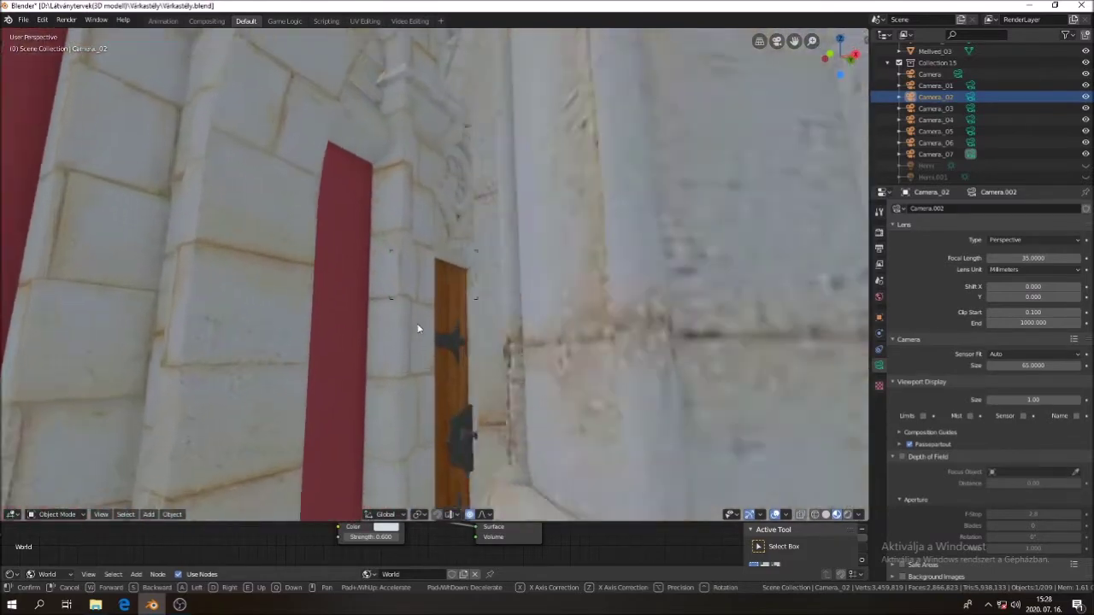
{"action": "key", "text": "w"}
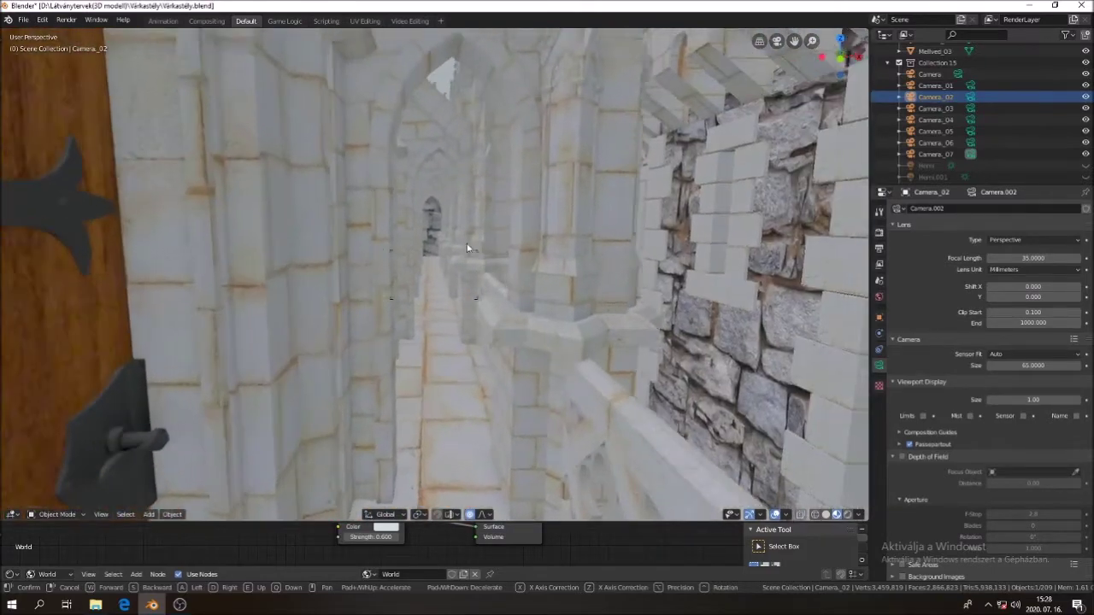
{"action": "key", "text": "w"}
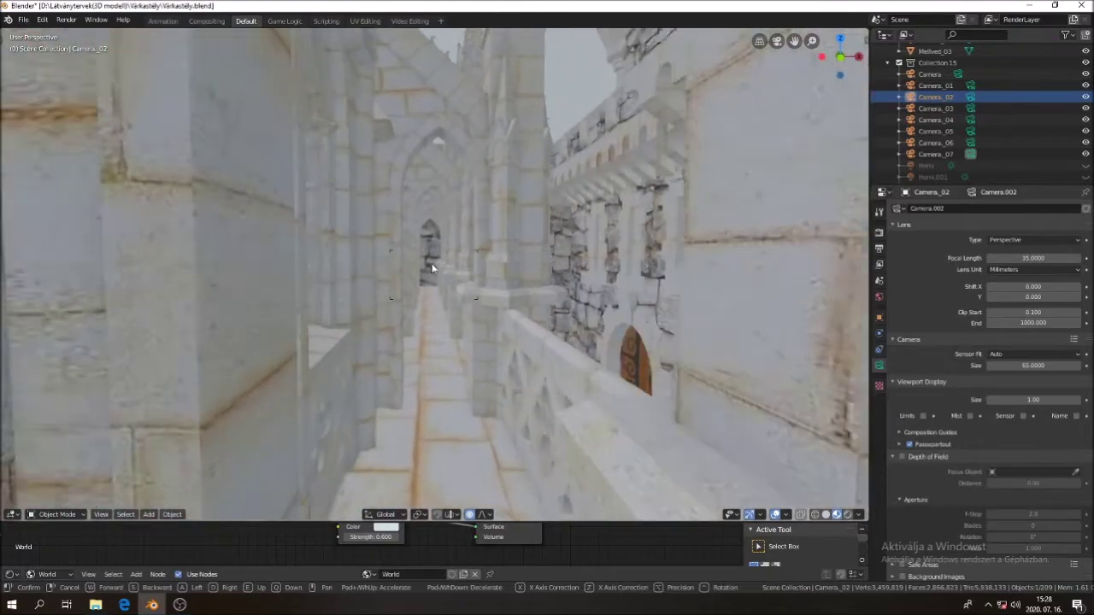
{"action": "key", "text": "w"}
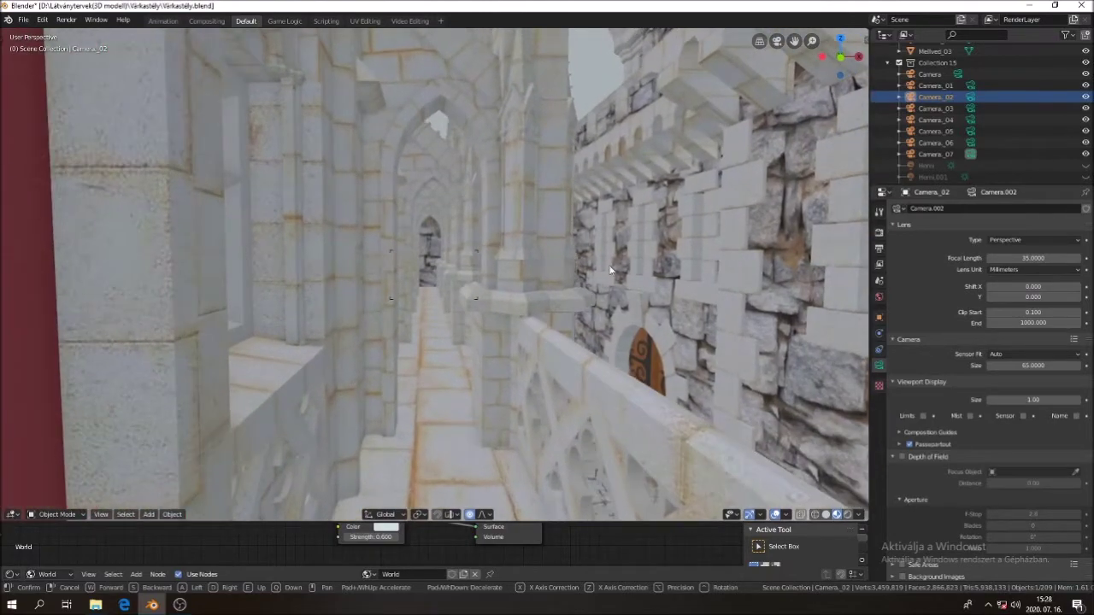
{"action": "key", "text": "w"}
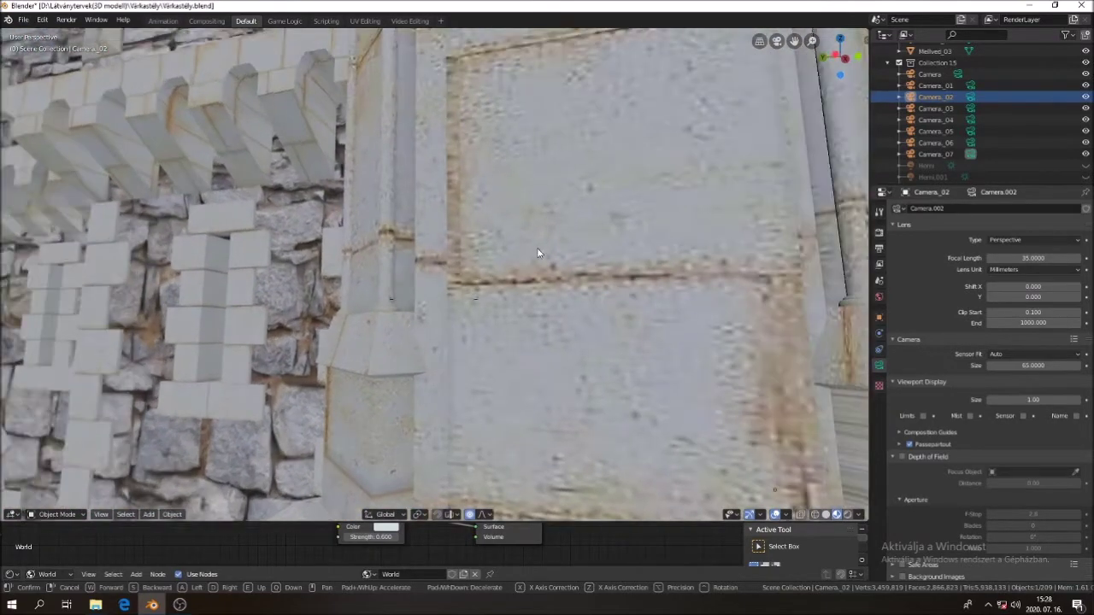
{"action": "key", "text": "w"}
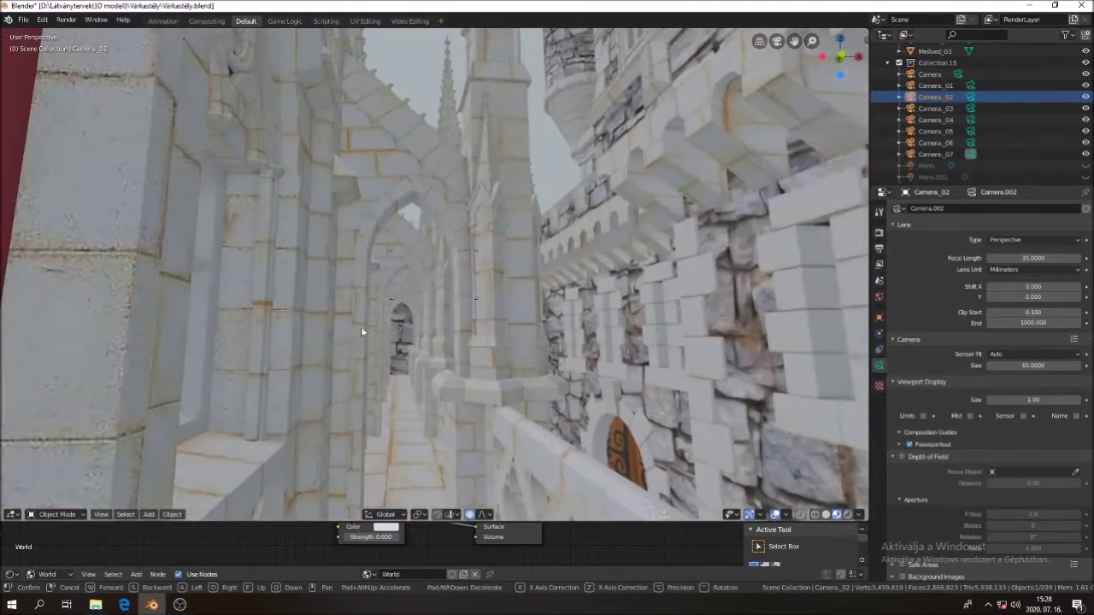
Continue along the walkway past the window and pillars toward the battlements, then look up at the towers
{"action": "key", "text": "w"}
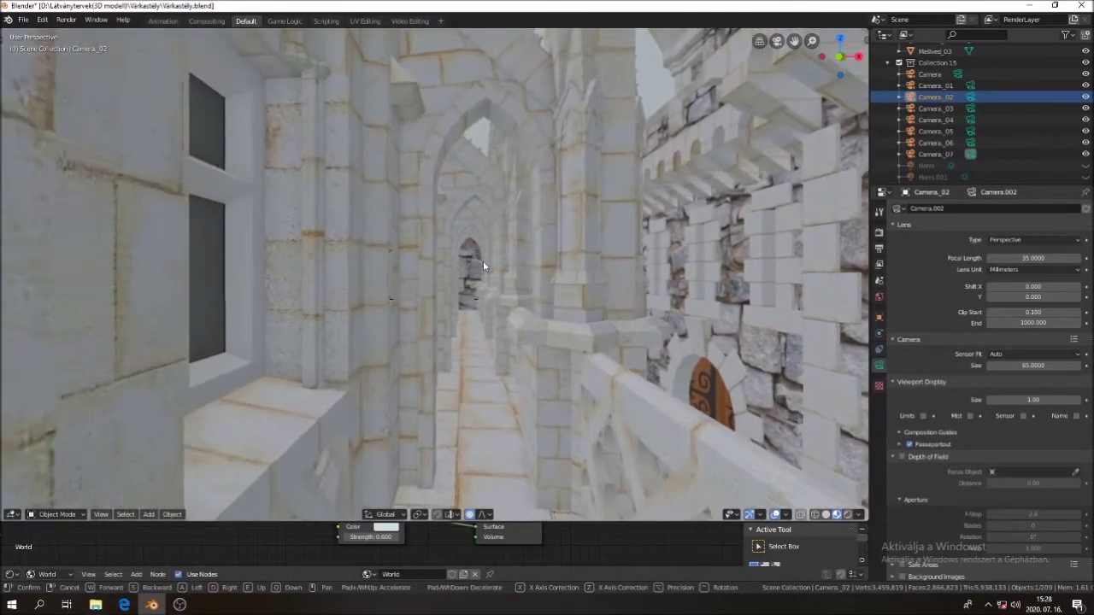
{"action": "key", "text": "w"}
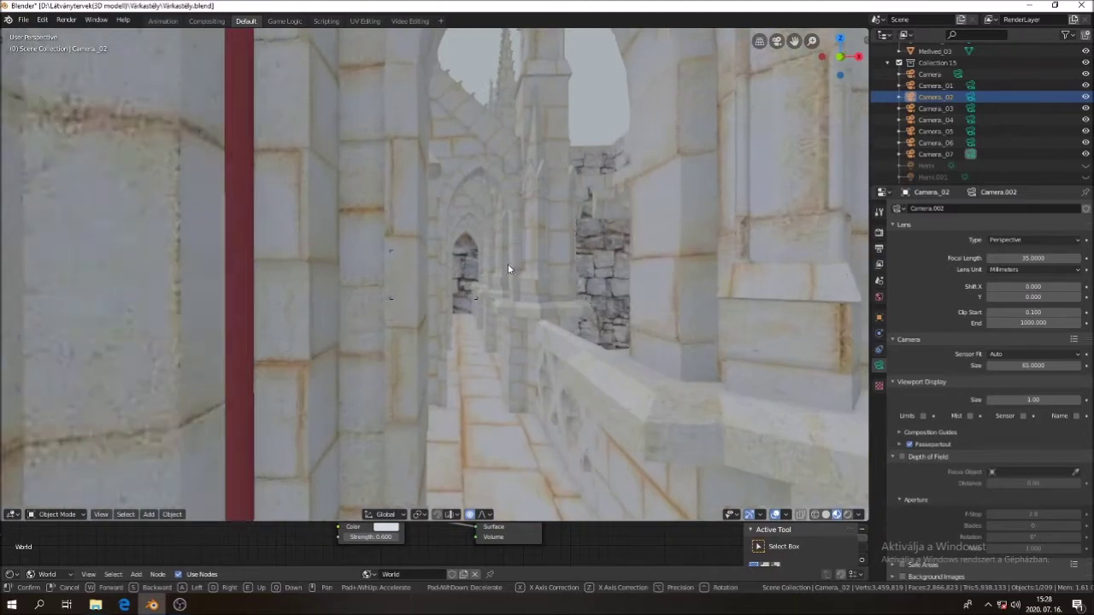
{"action": "key", "text": "w"}
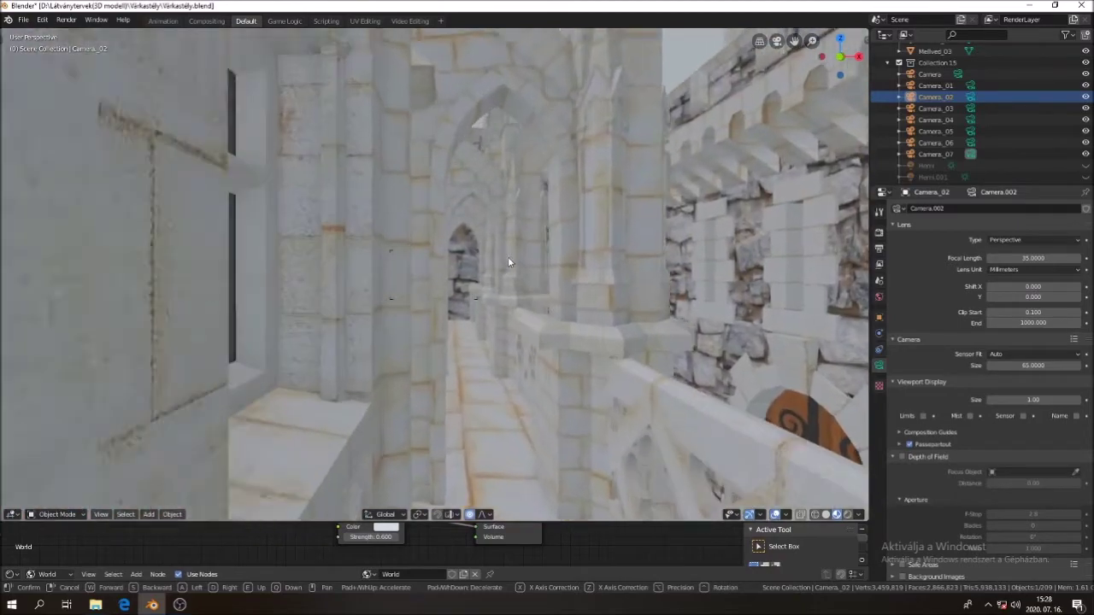
{"action": "key", "text": "w"}
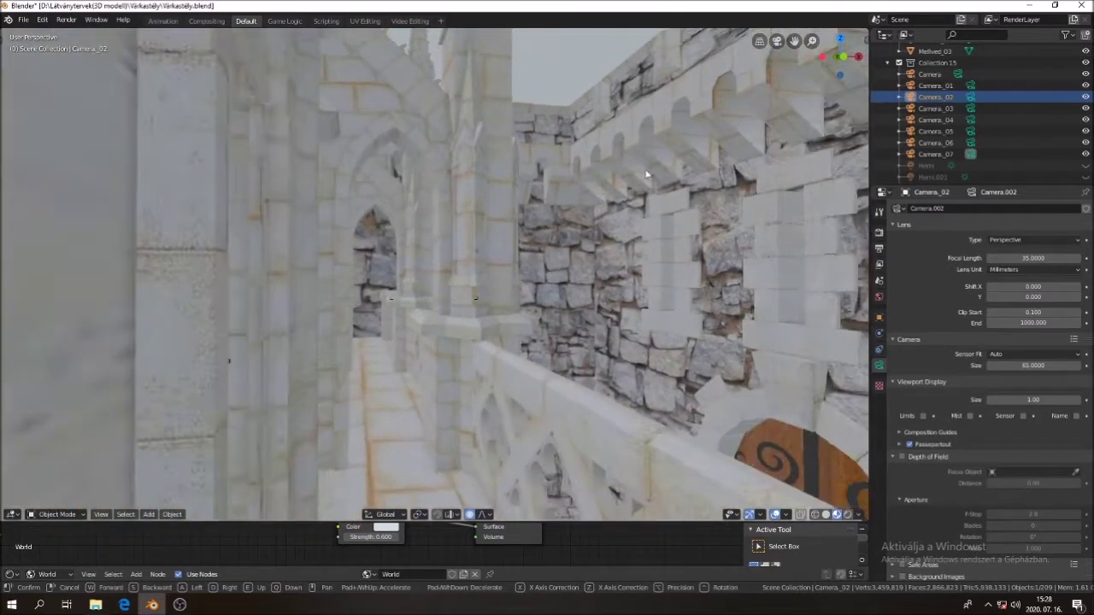
{"action": "key", "text": "s"}
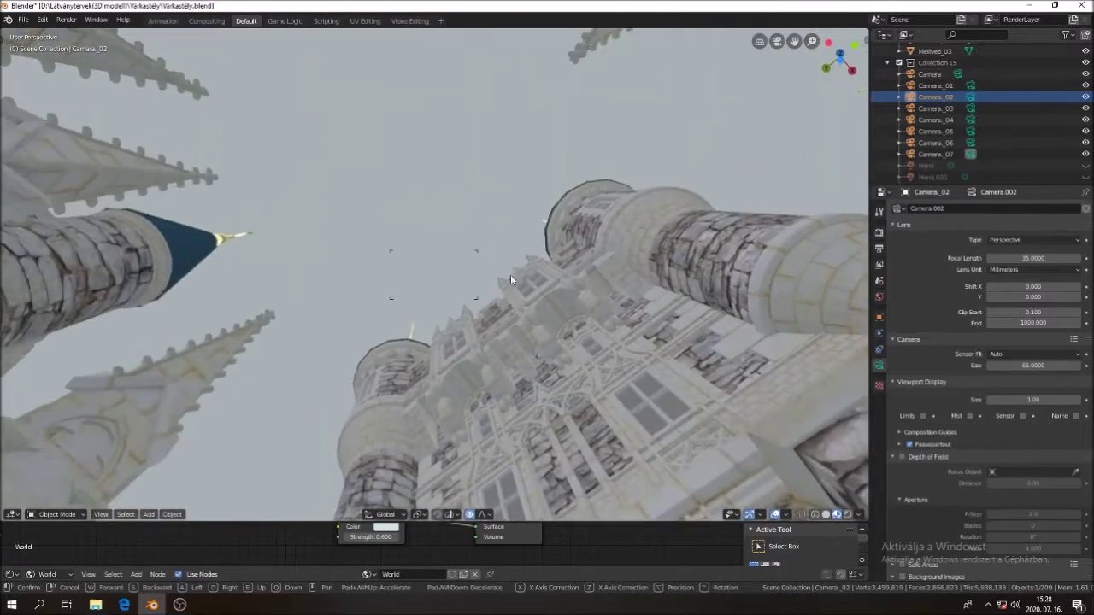
Fly toward the spired towers, up over the roof spires, and look across the cobblestone courtyard
{"action": "key", "text": "w"}
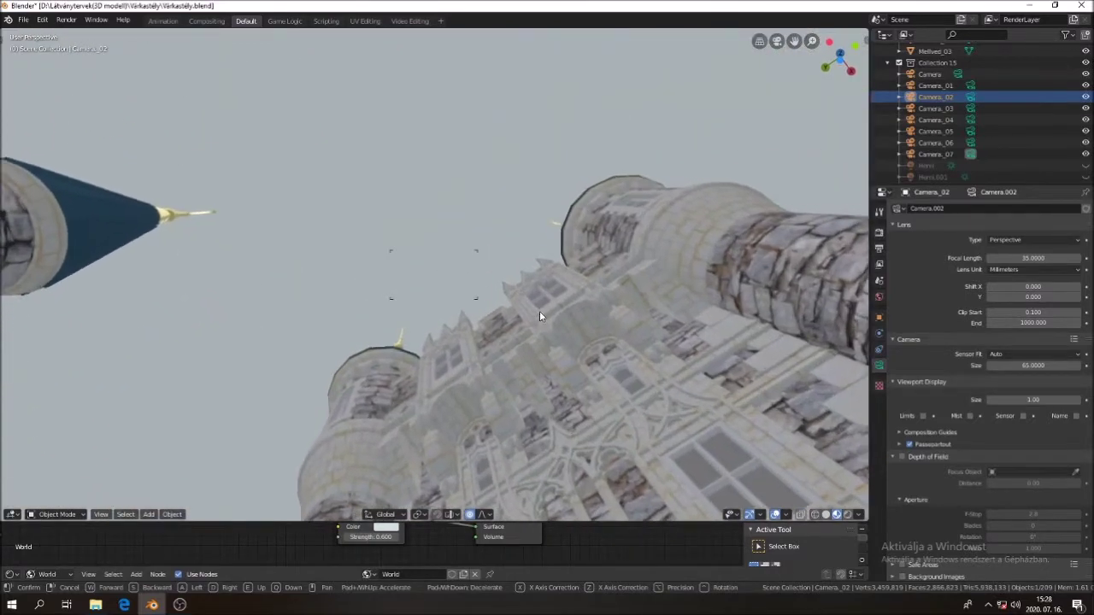
{"action": "key", "text": "w"}
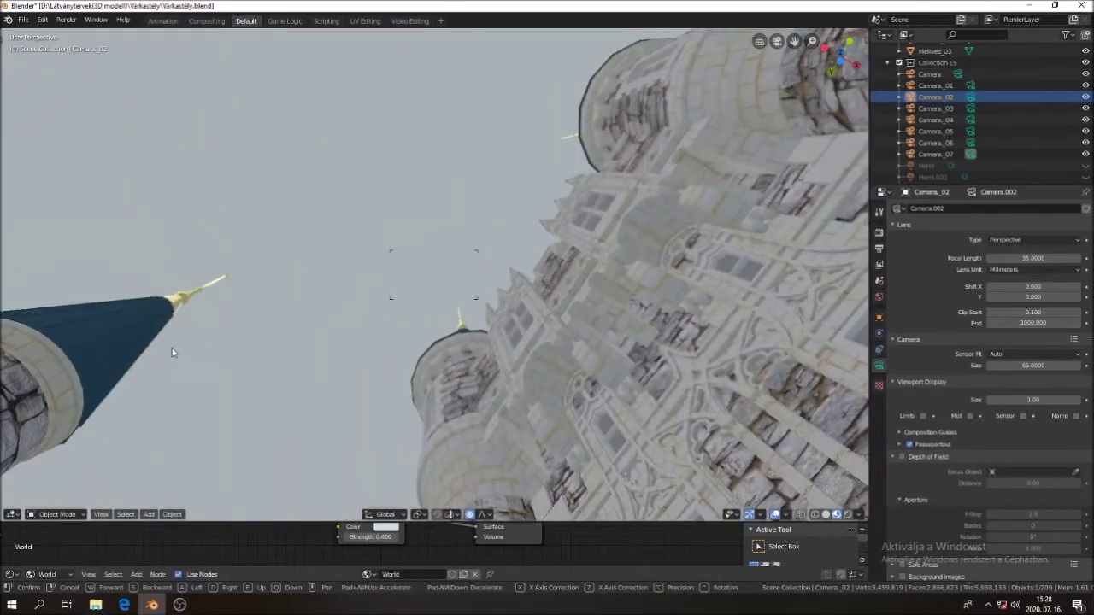
{"action": "key", "text": "w"}
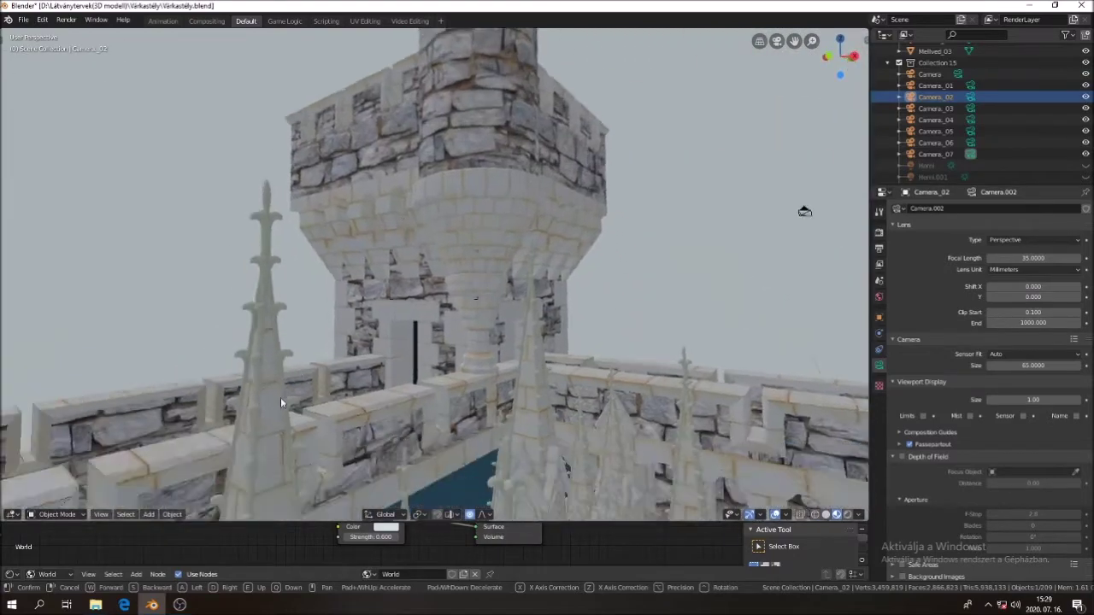
{"action": "key", "text": "w"}
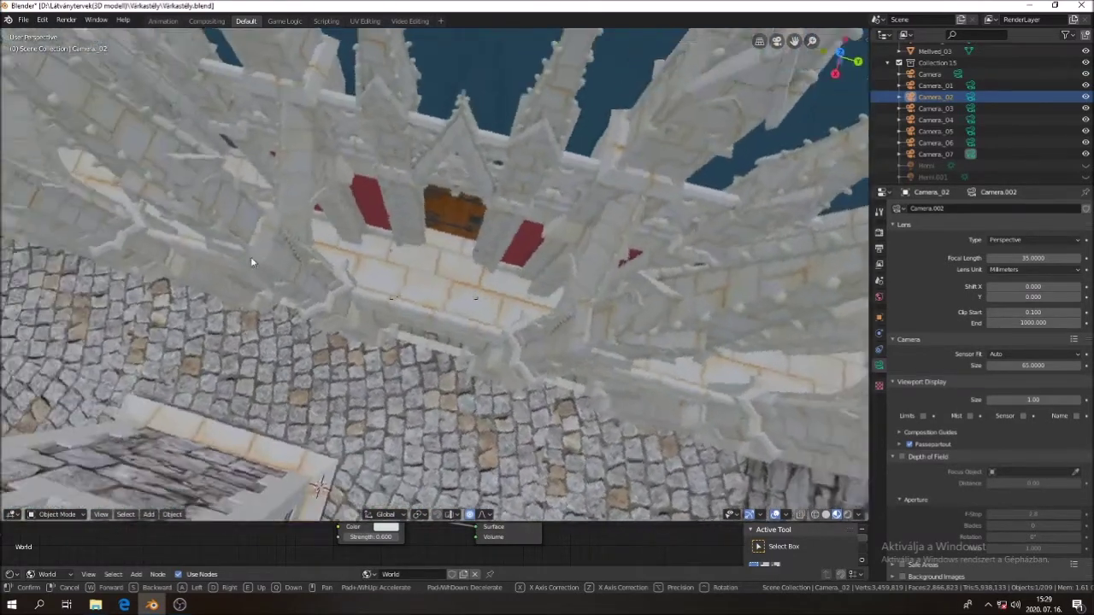
{"action": "key", "text": "w"}
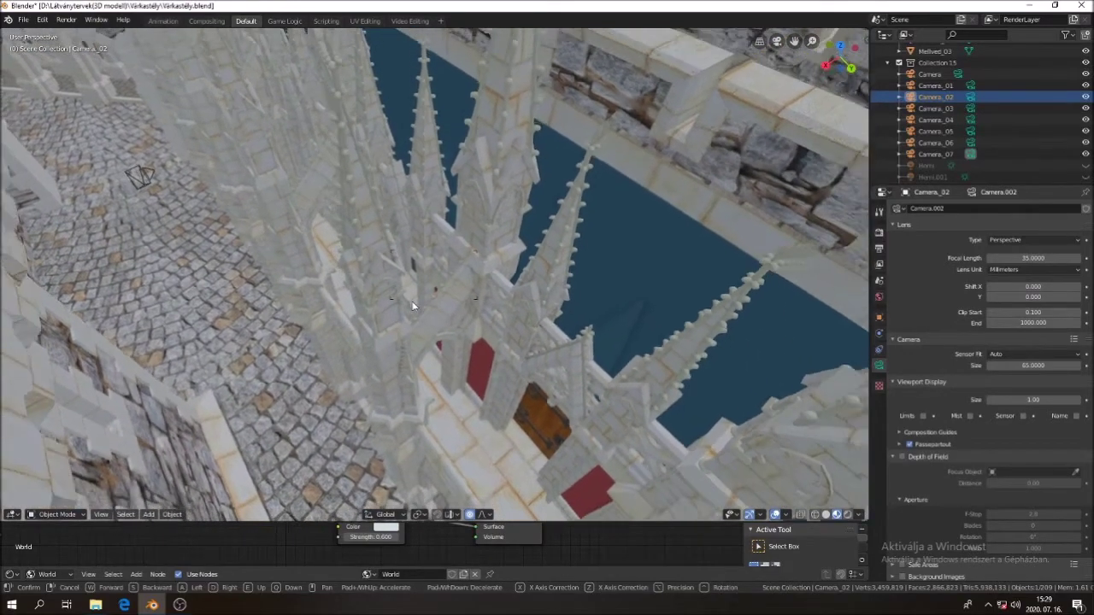
Fly toward the moat wall and red-panelled facade, then pull back to see the towers and walkway
{"action": "key", "text": "w"}
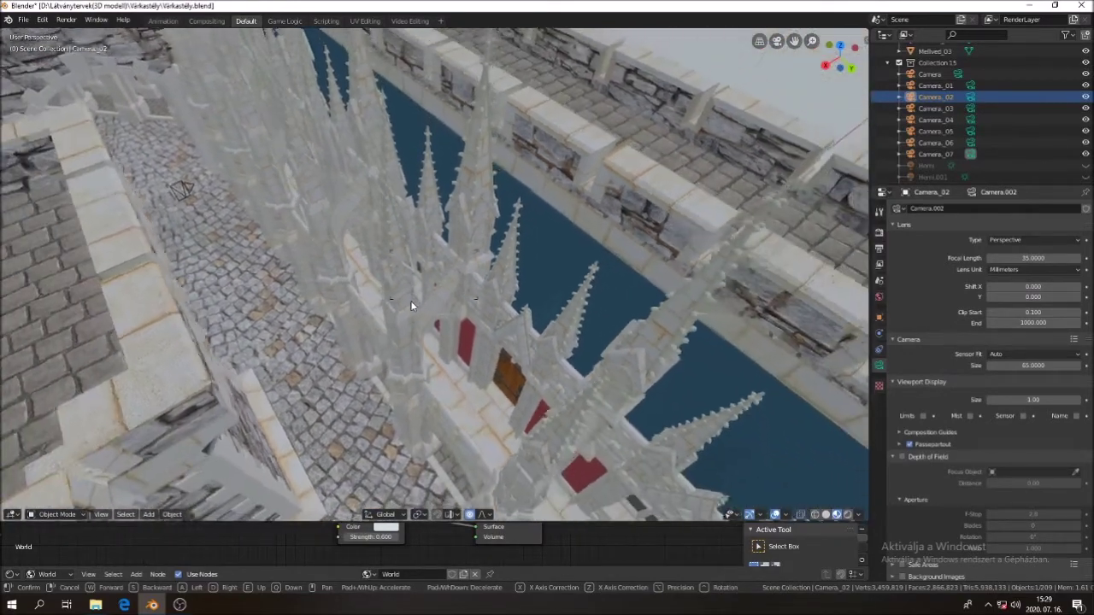
{"action": "key", "text": "w"}
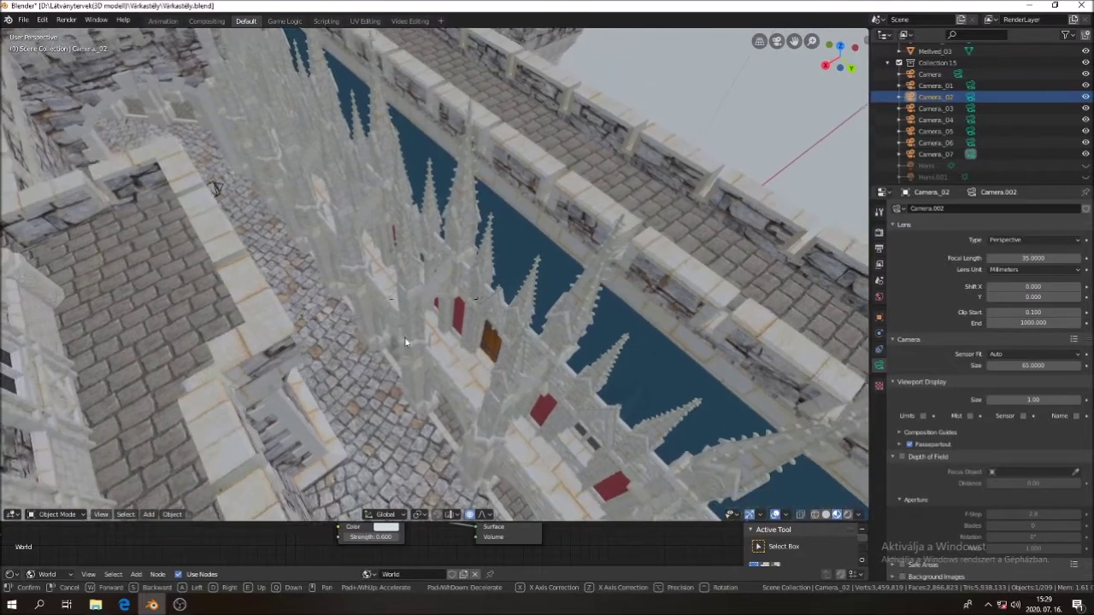
{"action": "key", "text": "w"}
{"action": "key", "text": "s"}
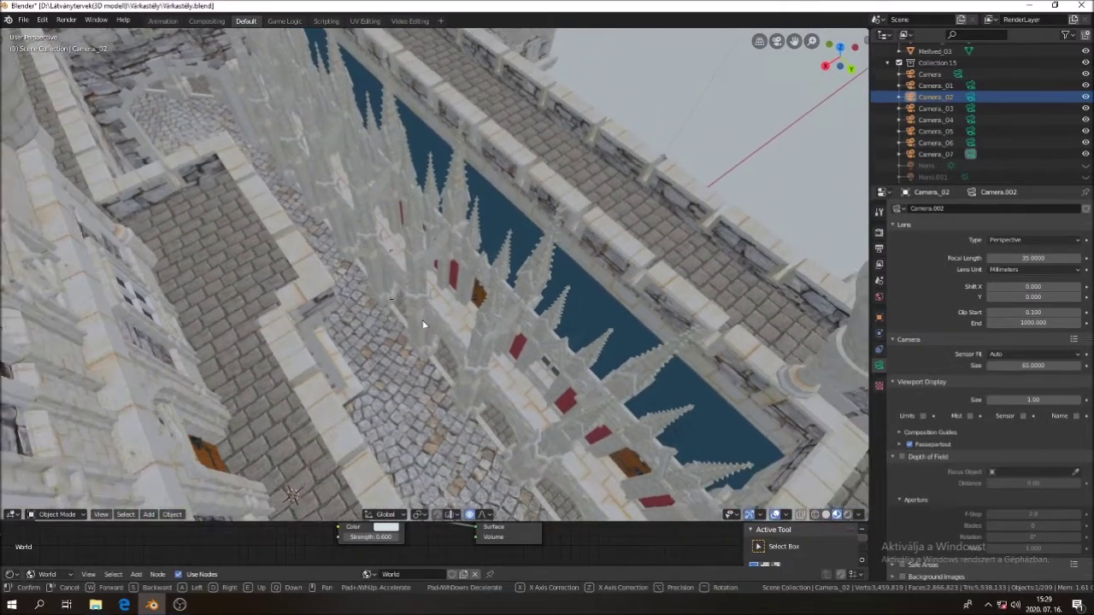
{"action": "key", "text": "w"}
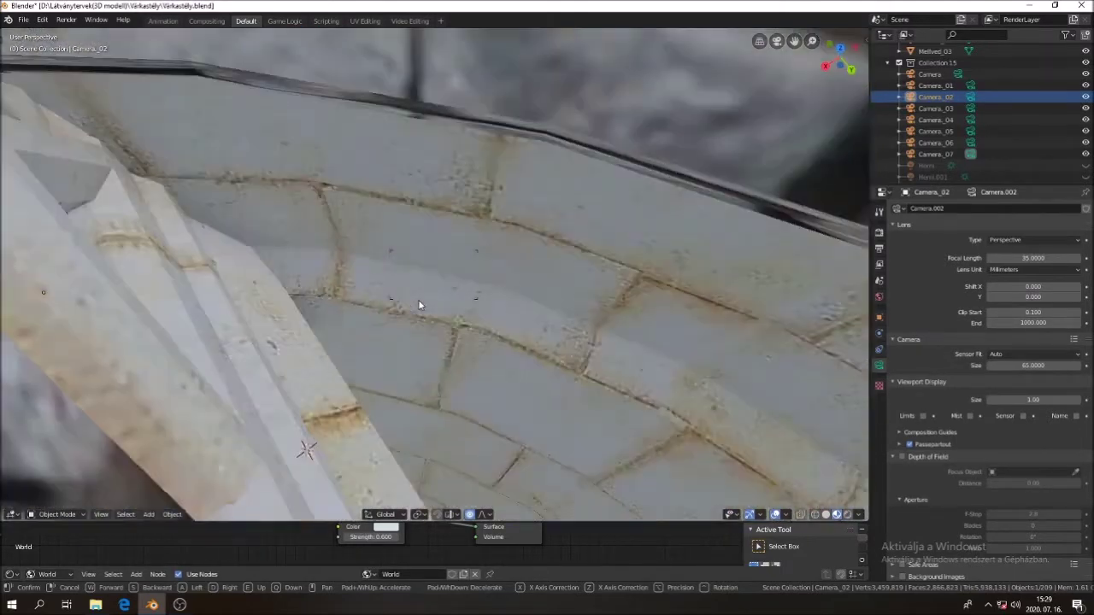
{"action": "key", "text": "s"}
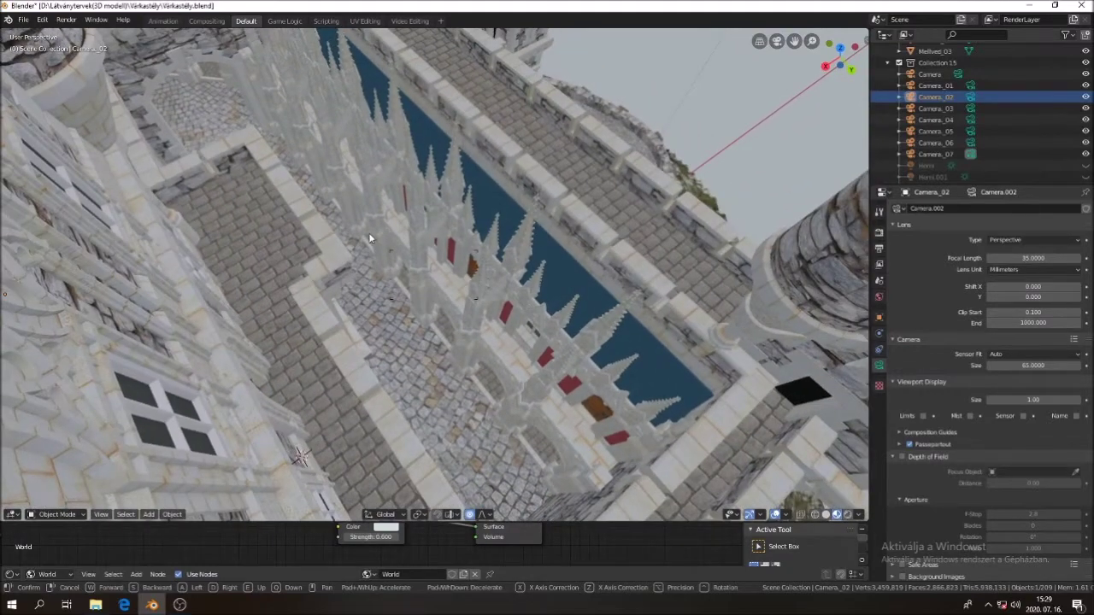
{"action": "key", "text": "s"}
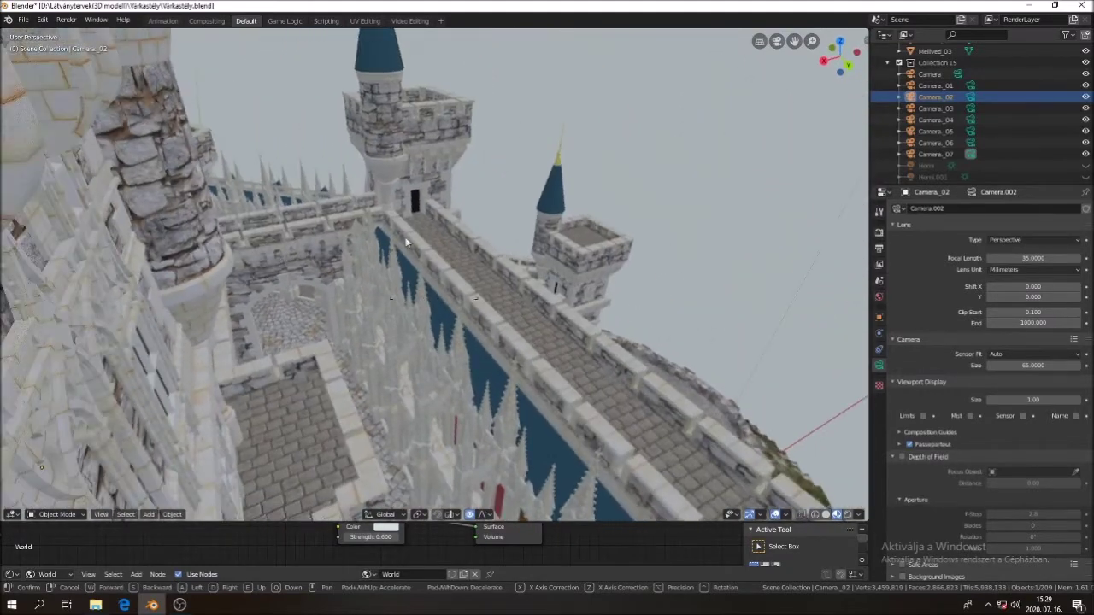
Approach the stone tower and sidestep past it to reveal the walkway toward the facade
{"action": "key", "text": "w"}
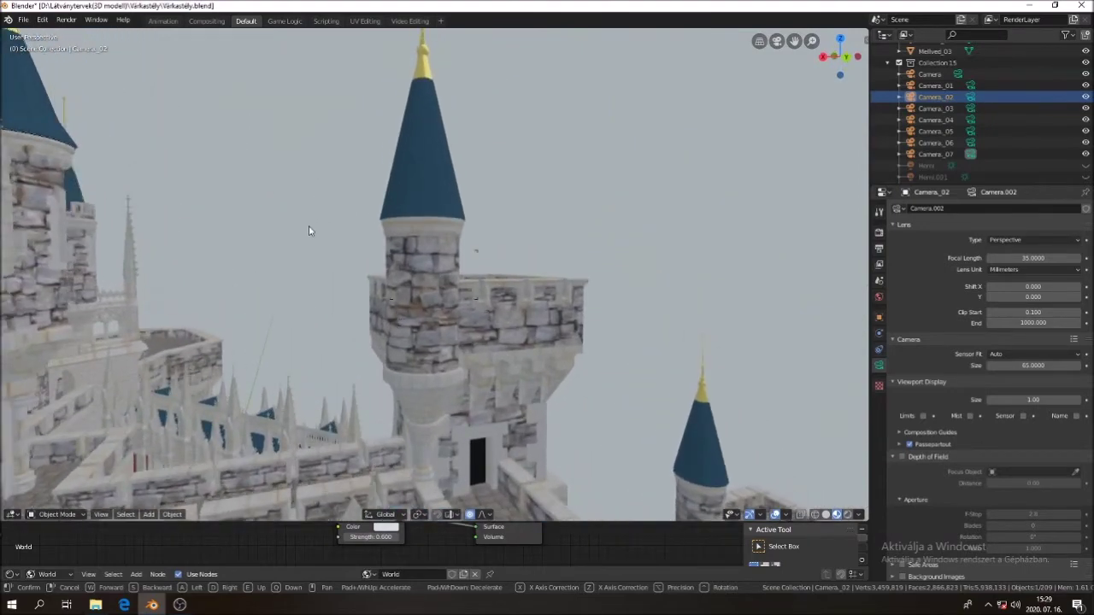
{"action": "key", "text": "w"}
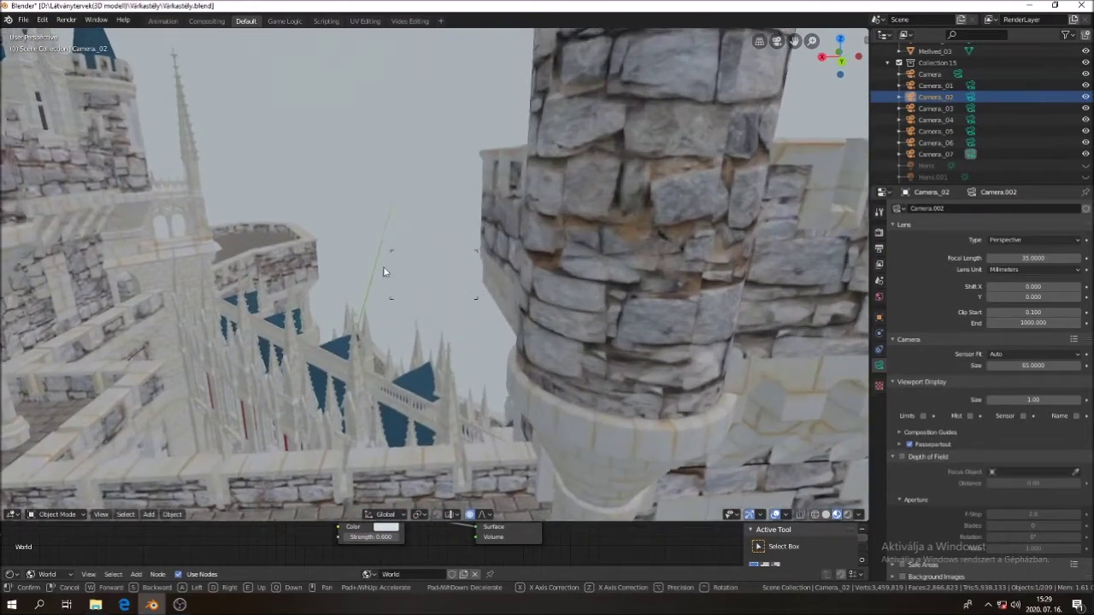
{"action": "key", "text": "a"}
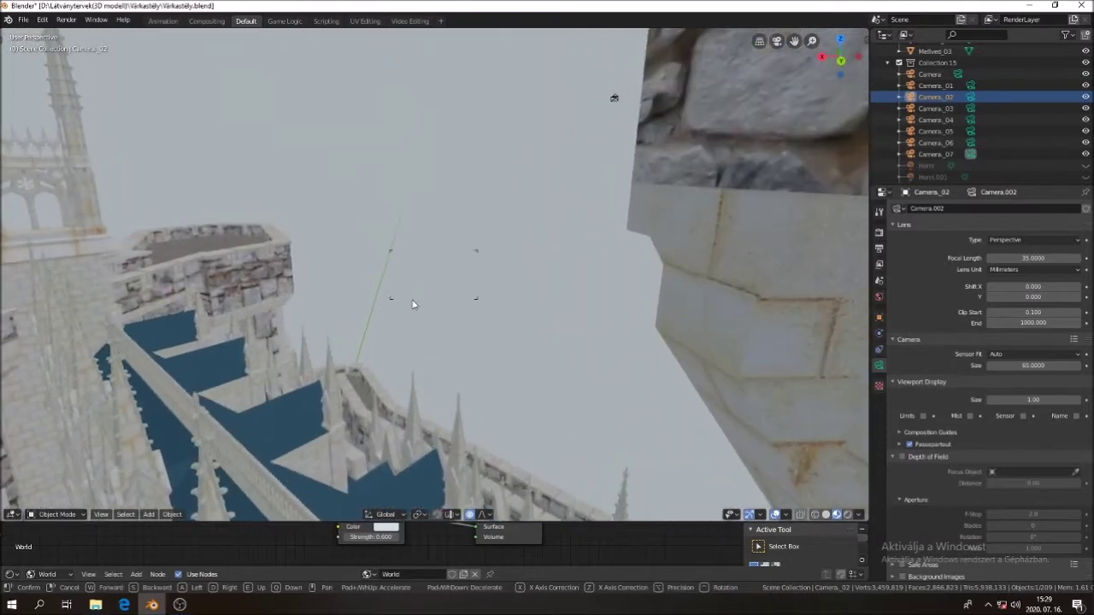
{"action": "key", "text": "a"}
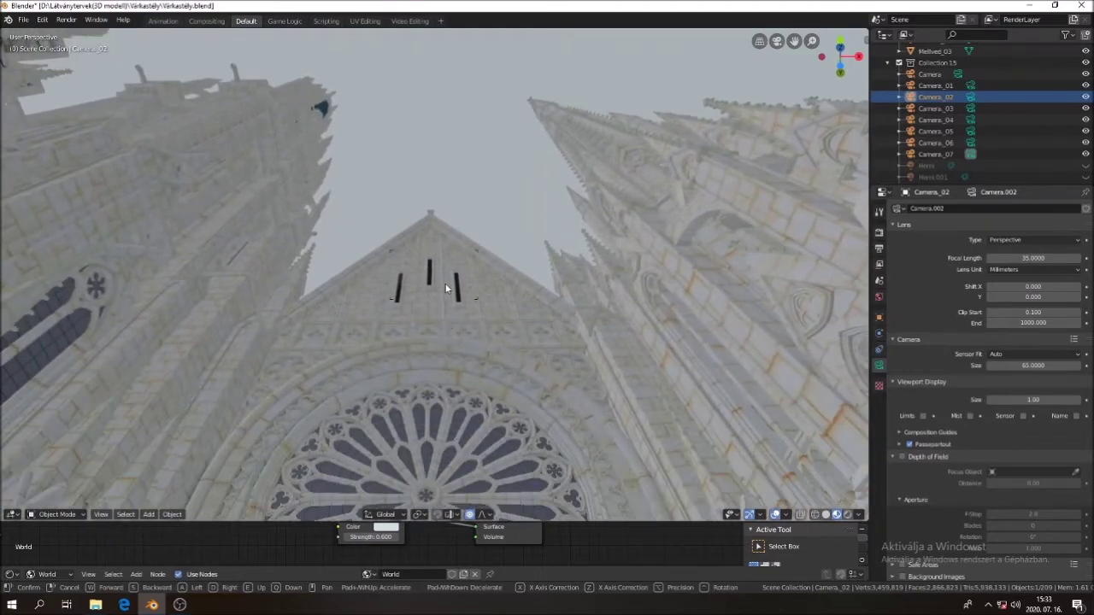
Move up to the carved portal and door, then back away to show the gable and rose window
{"action": "key", "text": "w"}
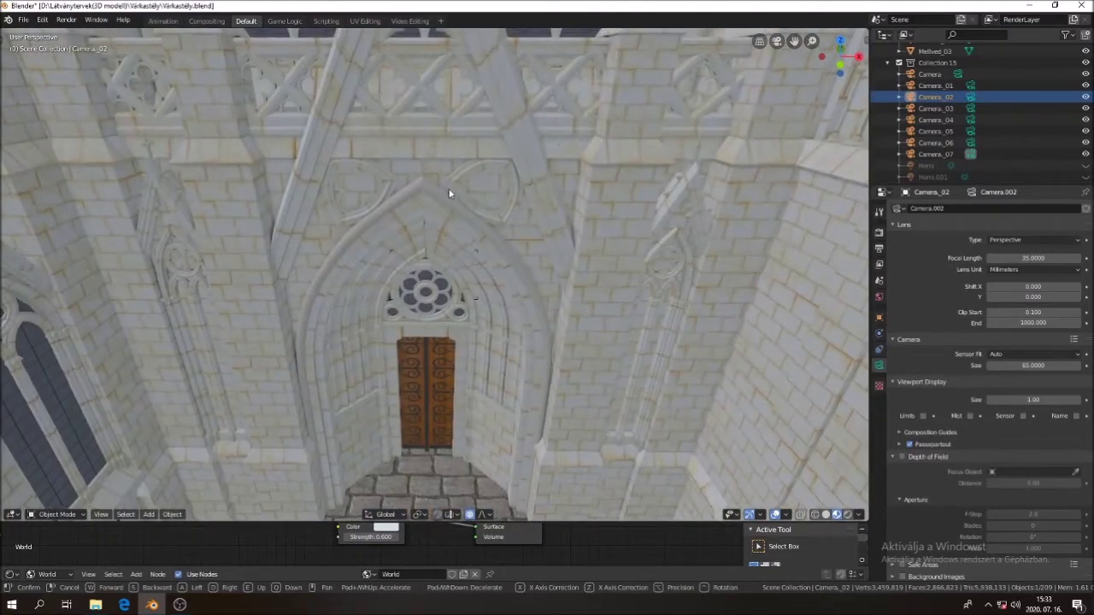
{"action": "key", "text": "s"}
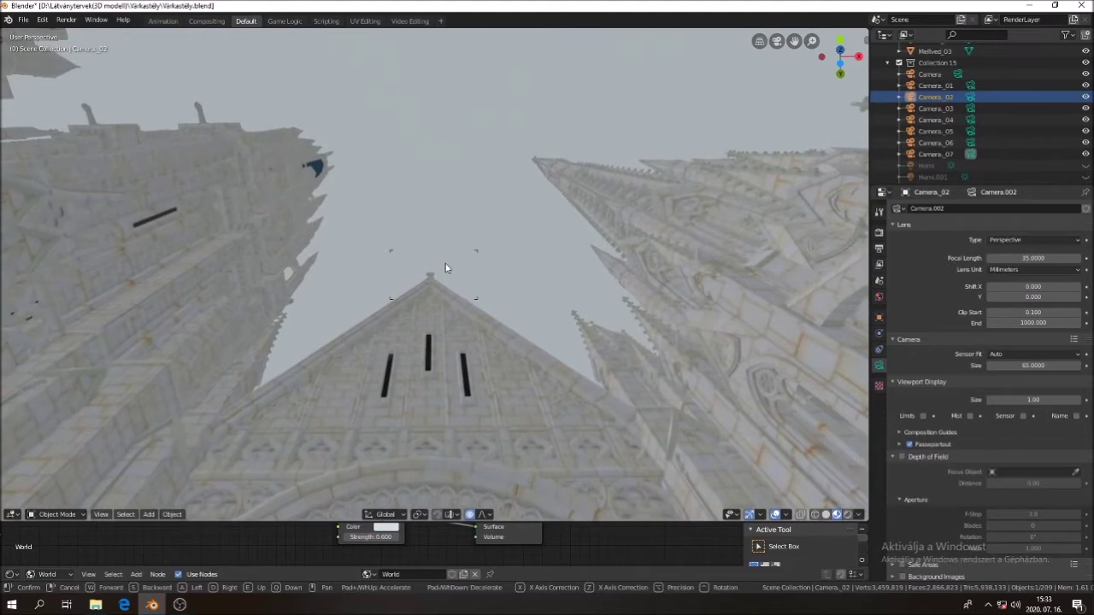
{"action": "key", "text": "s"}
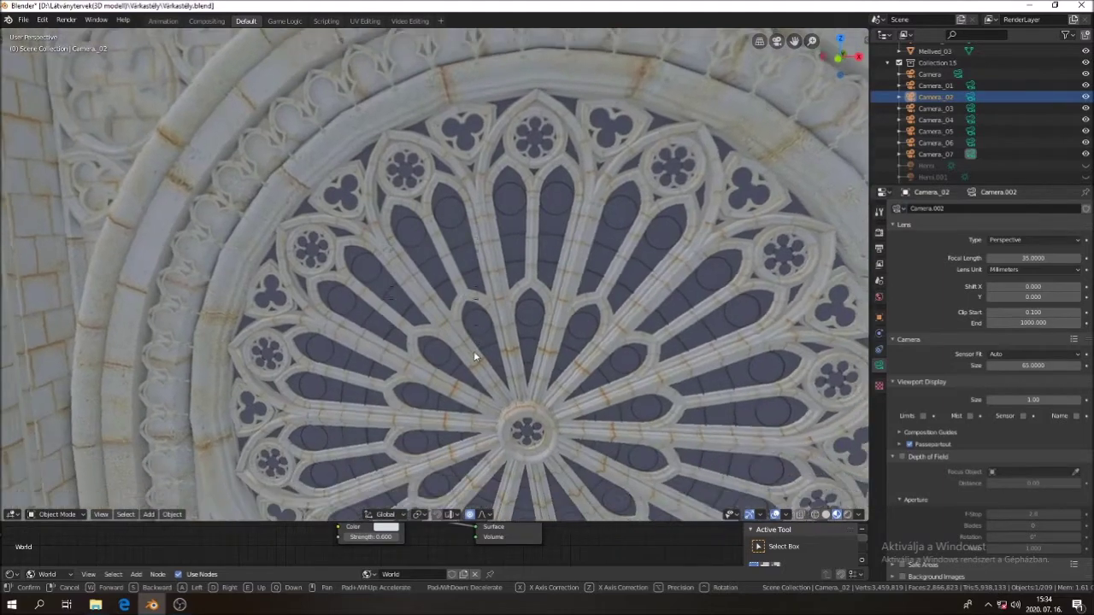
Tilt the view to centre the whole rose window with its radiating tracery and central rosette
{"action": "left_click_drag", "start_coordinate": [448, 358], "coordinate": [482, 296]}
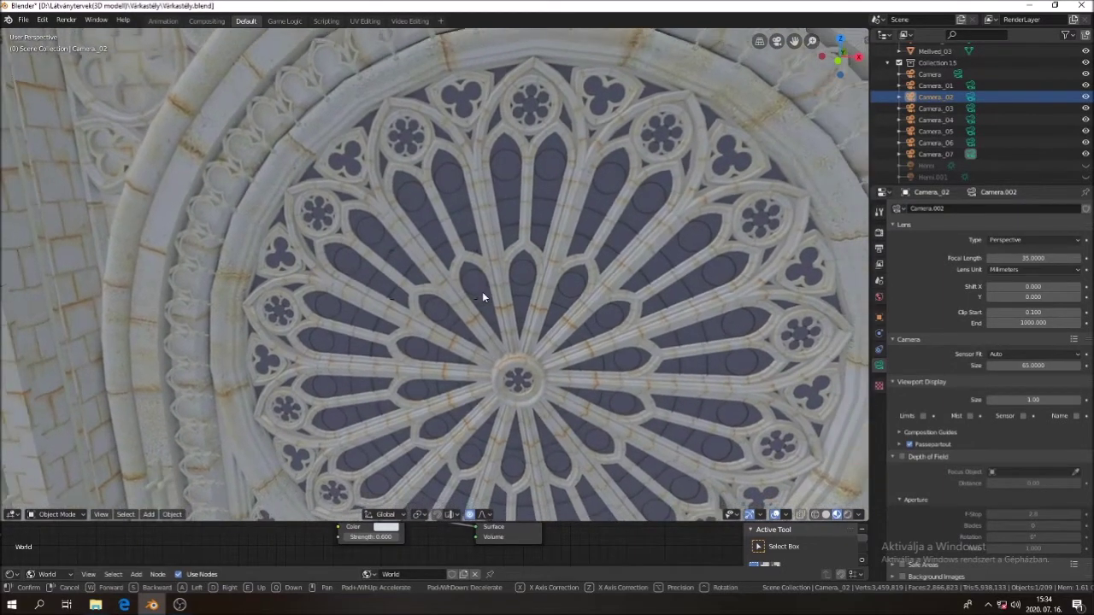